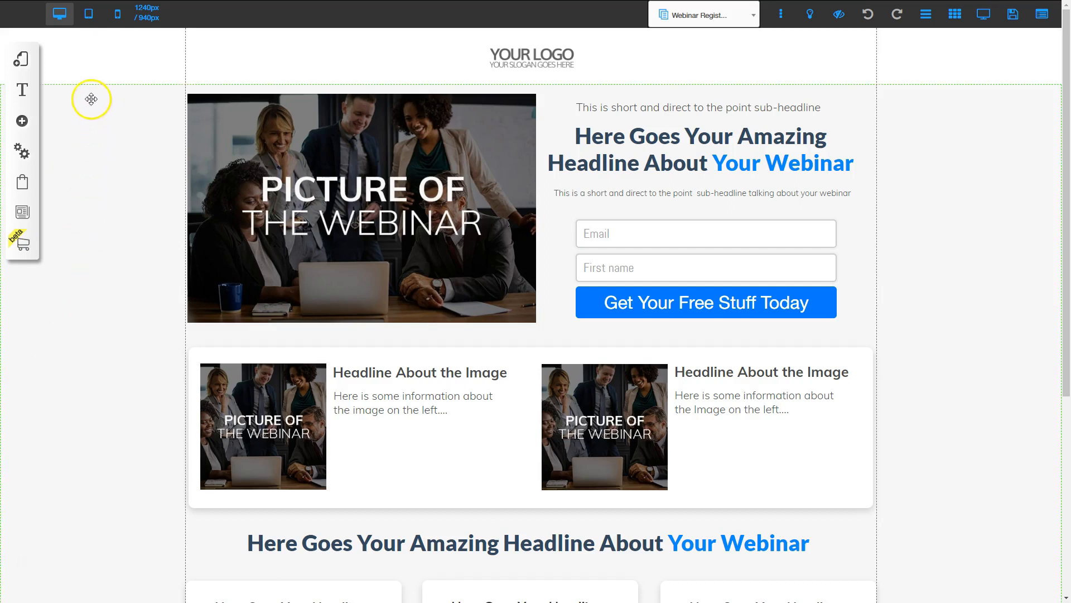
# Open the Blueprint layout to examine the webinar funnel diagram.
pyautogui.click(21, 58)
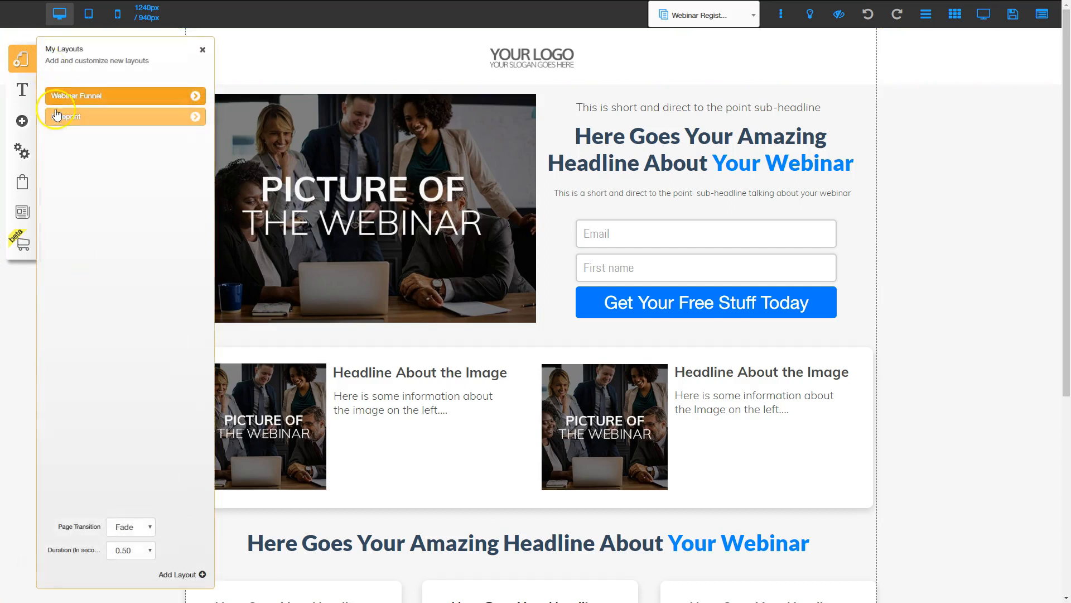
pyautogui.click(68, 119)
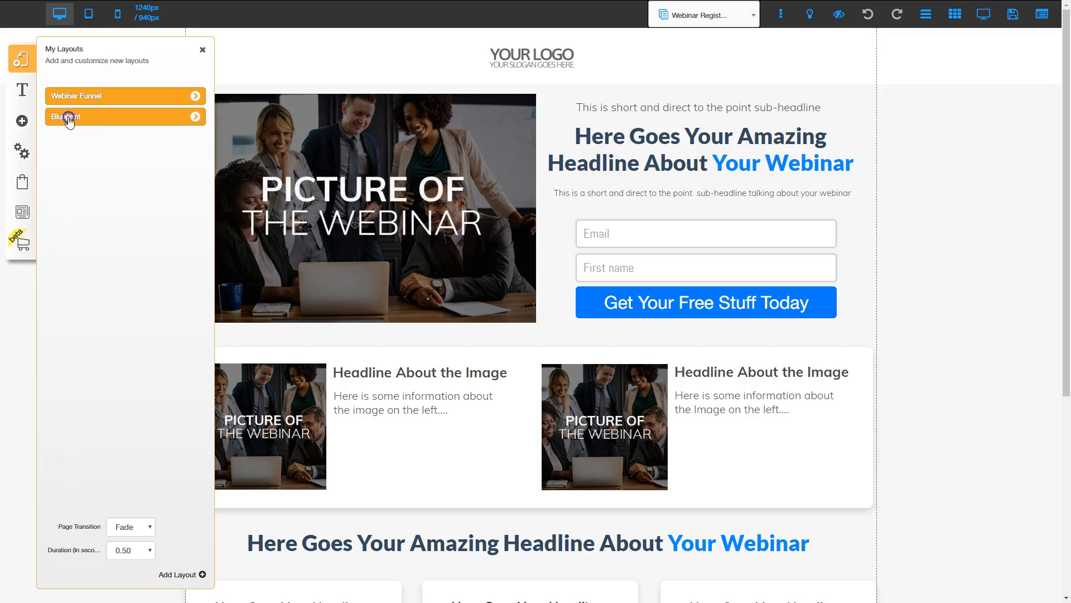
pyautogui.click(203, 50)
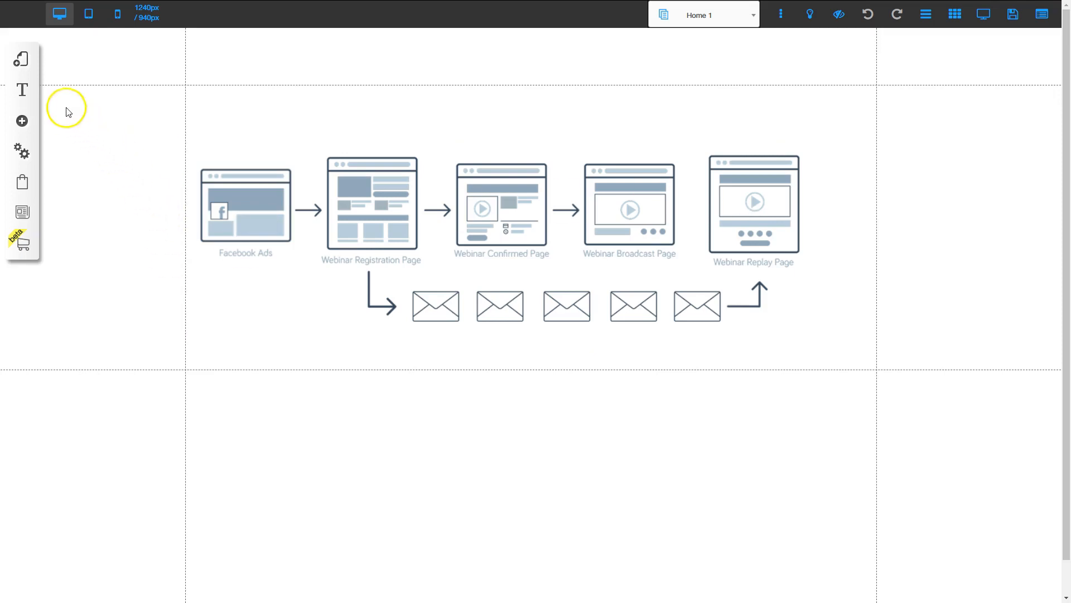
# Switch back to the Webinar Funnel layout and show the list of its pages.
pyautogui.click(22, 63)
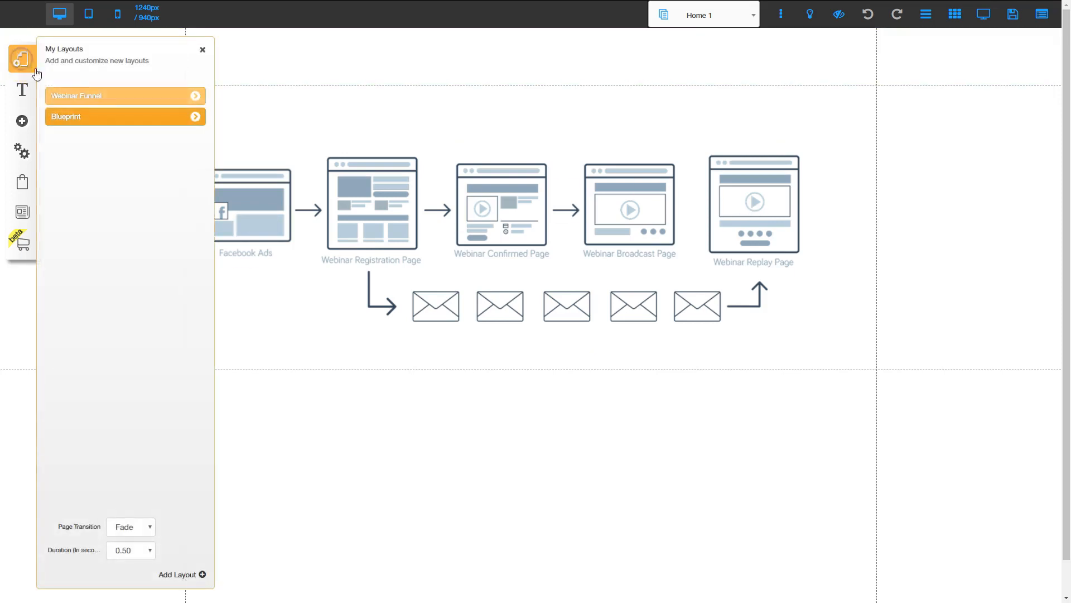
pyautogui.click(103, 97)
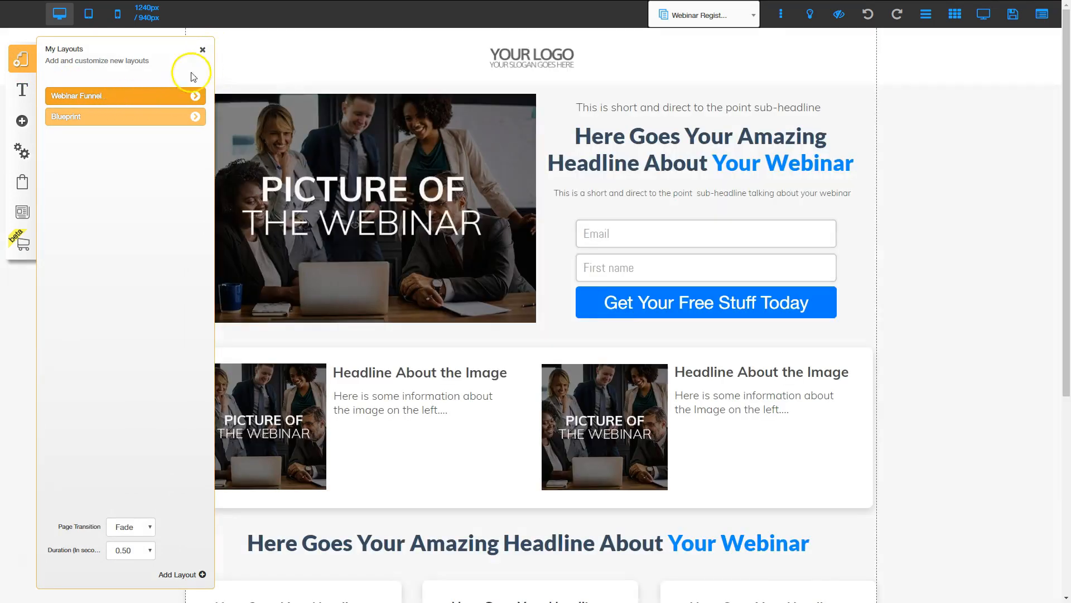
pyautogui.click(194, 99)
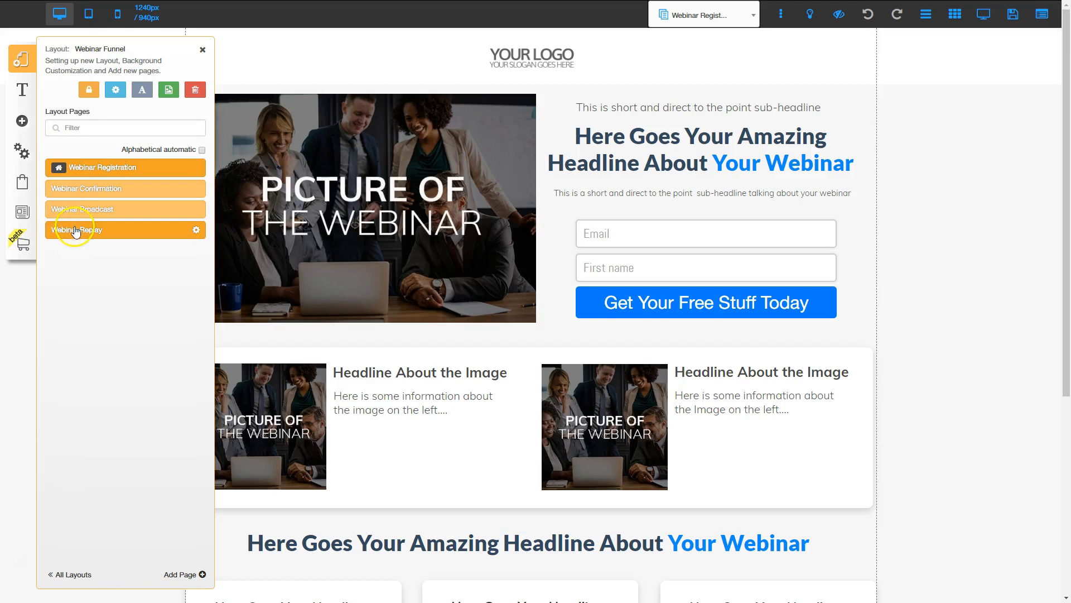
pyautogui.click(202, 53)
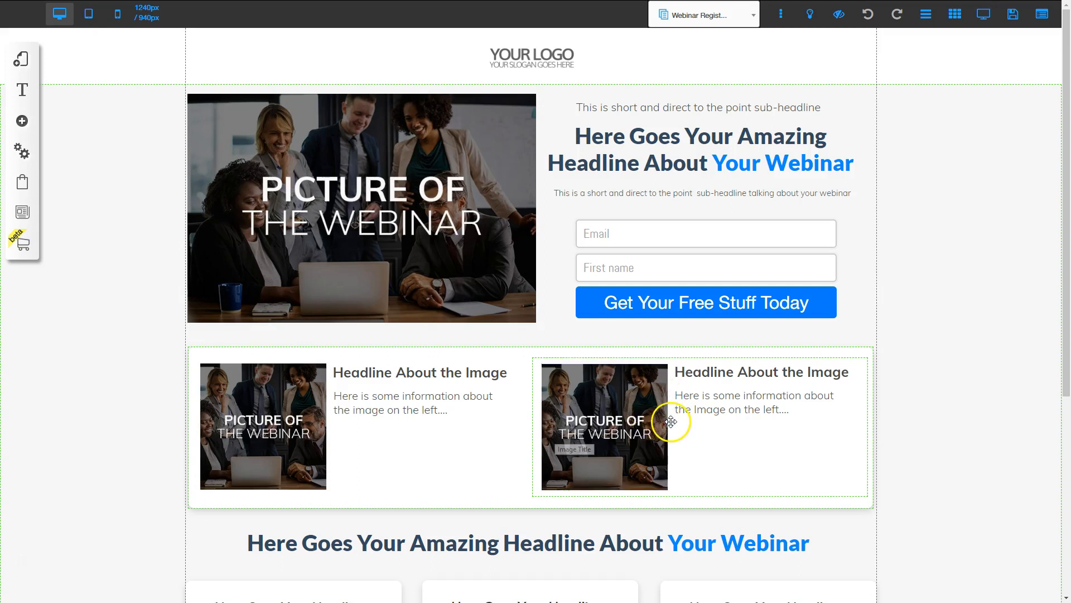
# Connect the registration page's opt-in form to MailingBoss using the "Lead Capture - Internet Marketing copy_3" list.
pyautogui.scroll(-5, 672, 429)
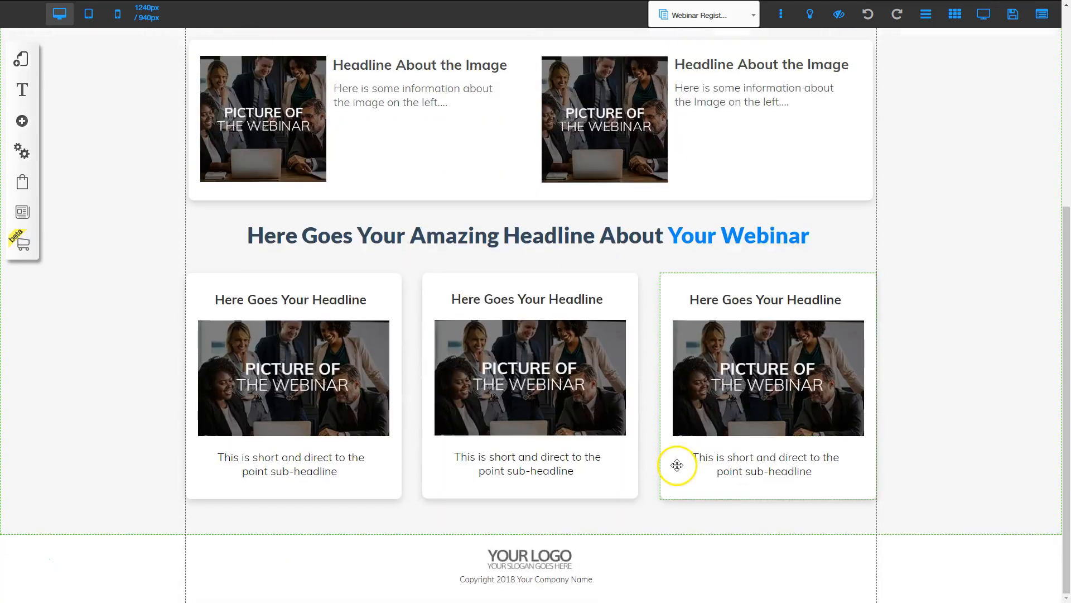
pyautogui.scroll(5, 677, 465)
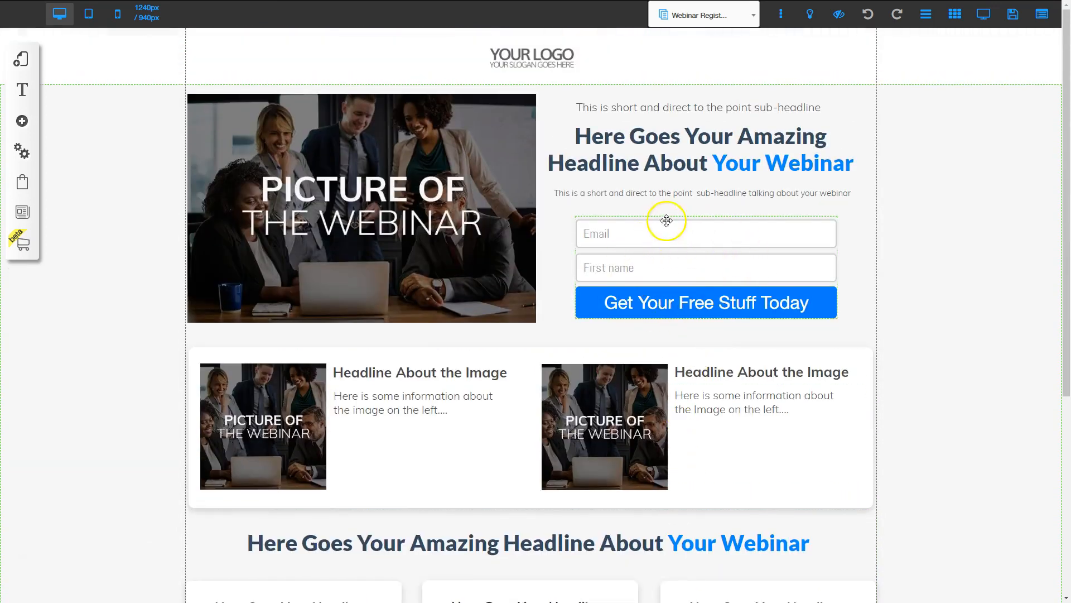
pyautogui.click(674, 265)
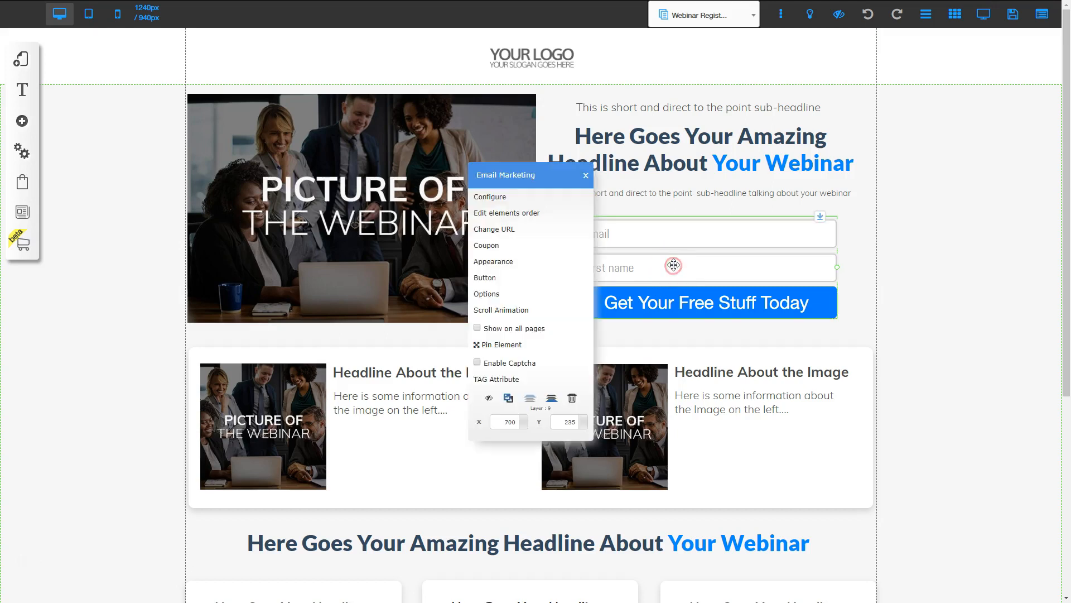
pyautogui.click(501, 195)
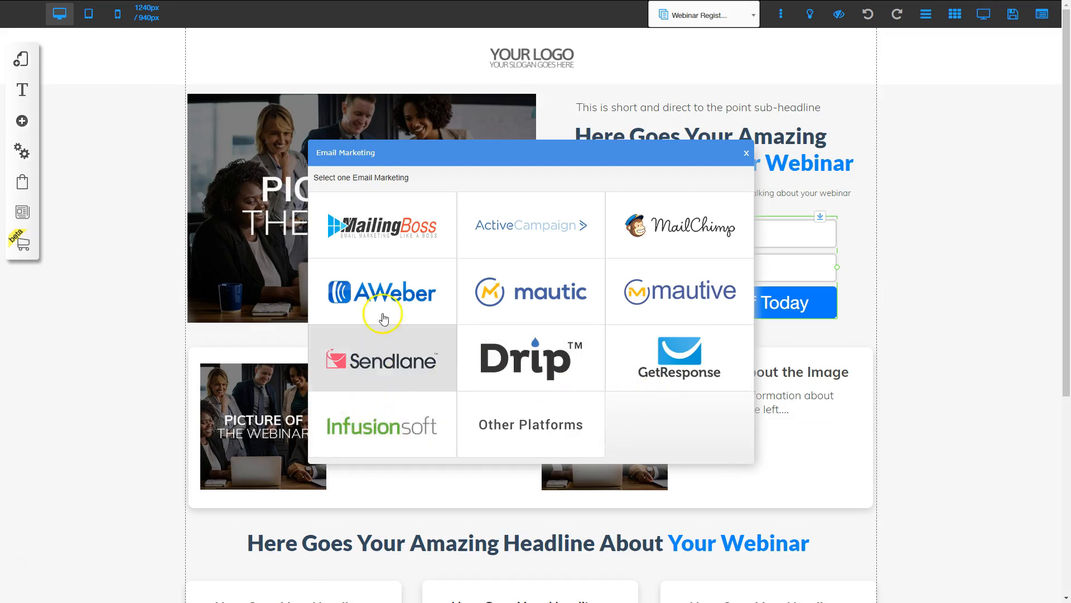
pyautogui.click(389, 225)
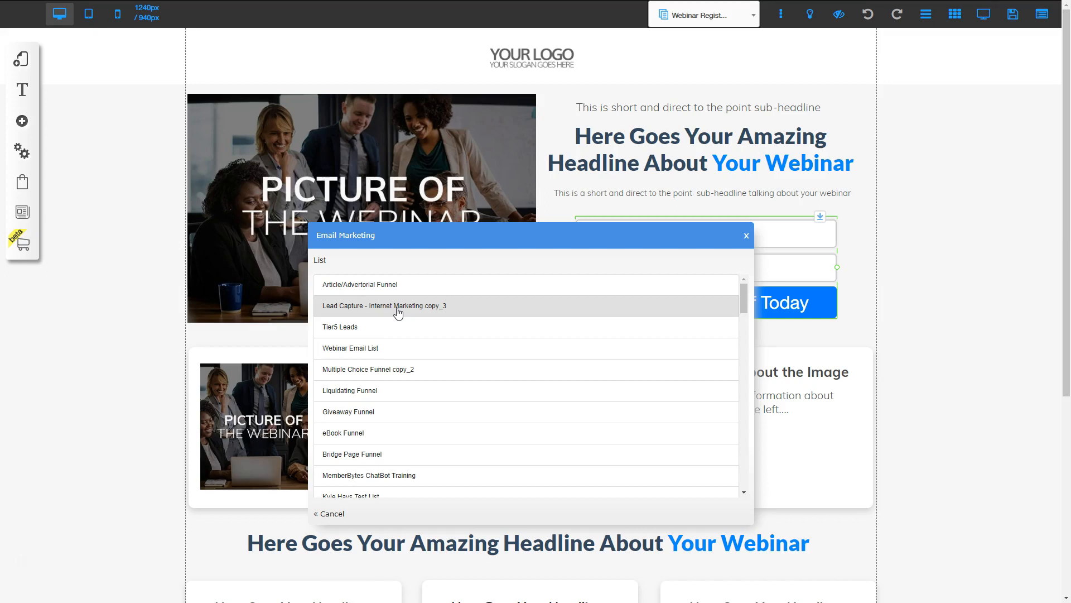
pyautogui.click(398, 311)
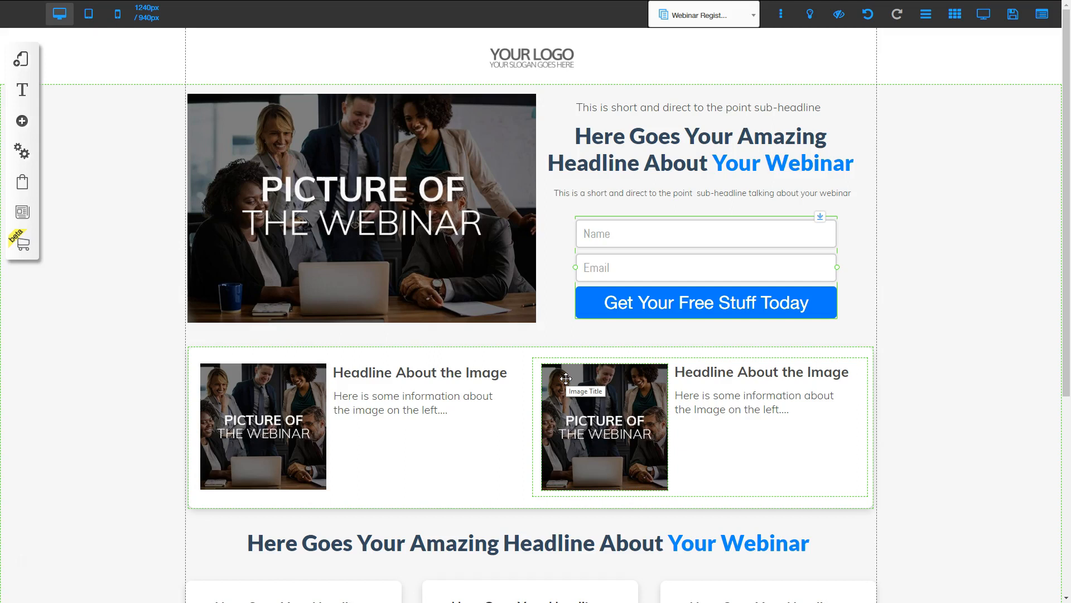
# Link the opt-in form's Pending subscribe URL to the Webinar Confirmation page.
pyautogui.rightClick(672, 263)
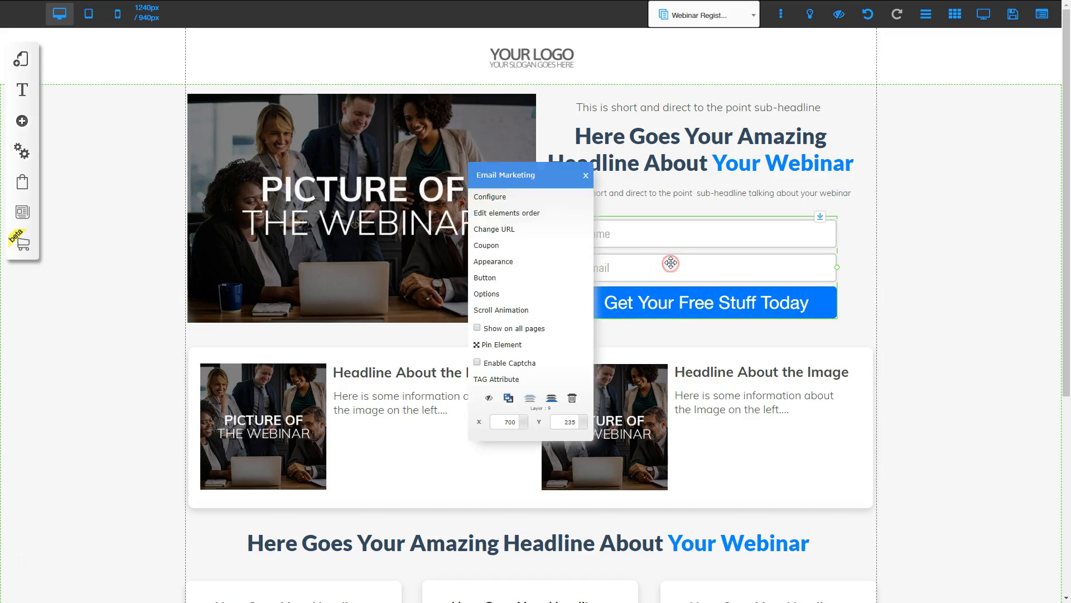
pyautogui.click(510, 229)
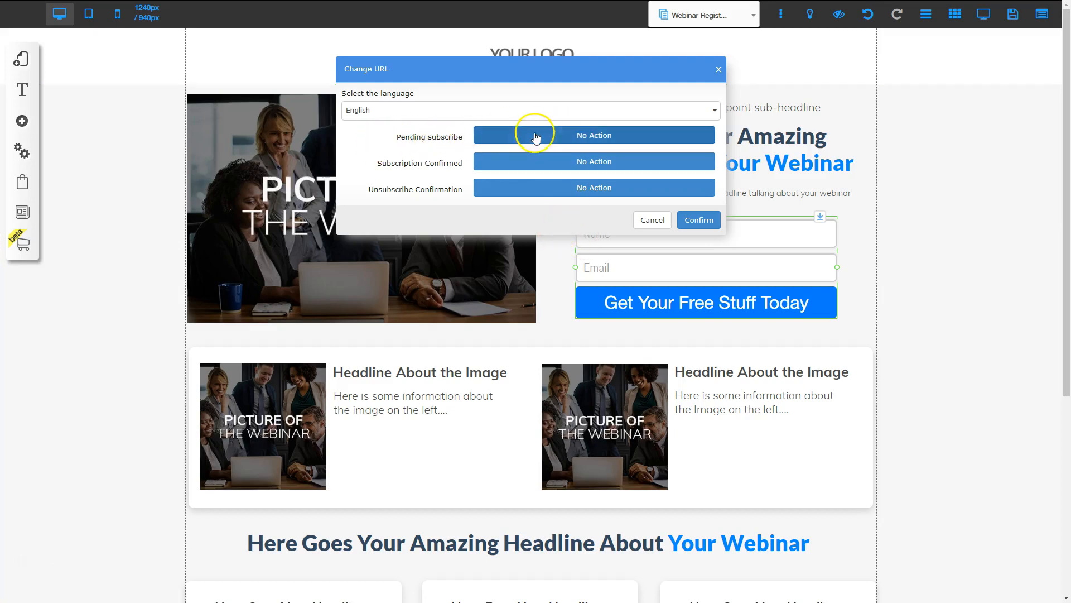
pyautogui.click(583, 138)
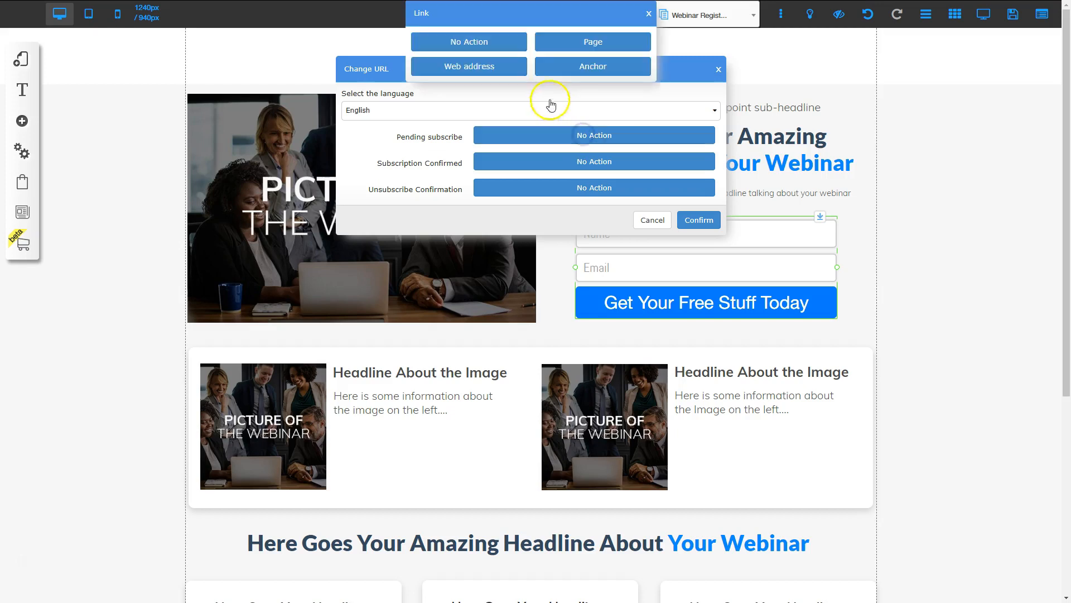
pyautogui.click(588, 40)
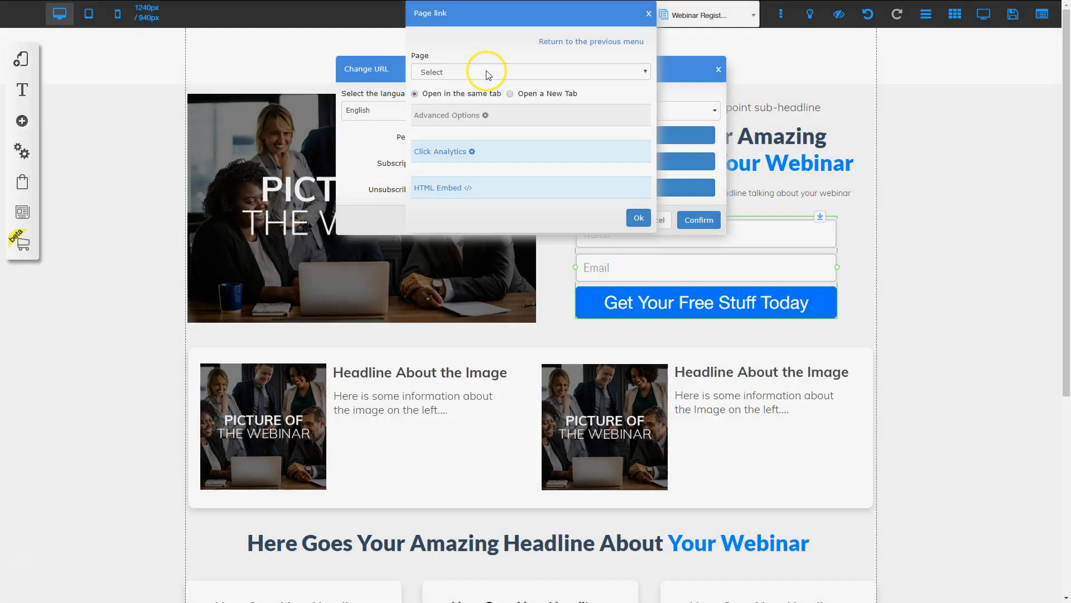
pyautogui.click(487, 71)
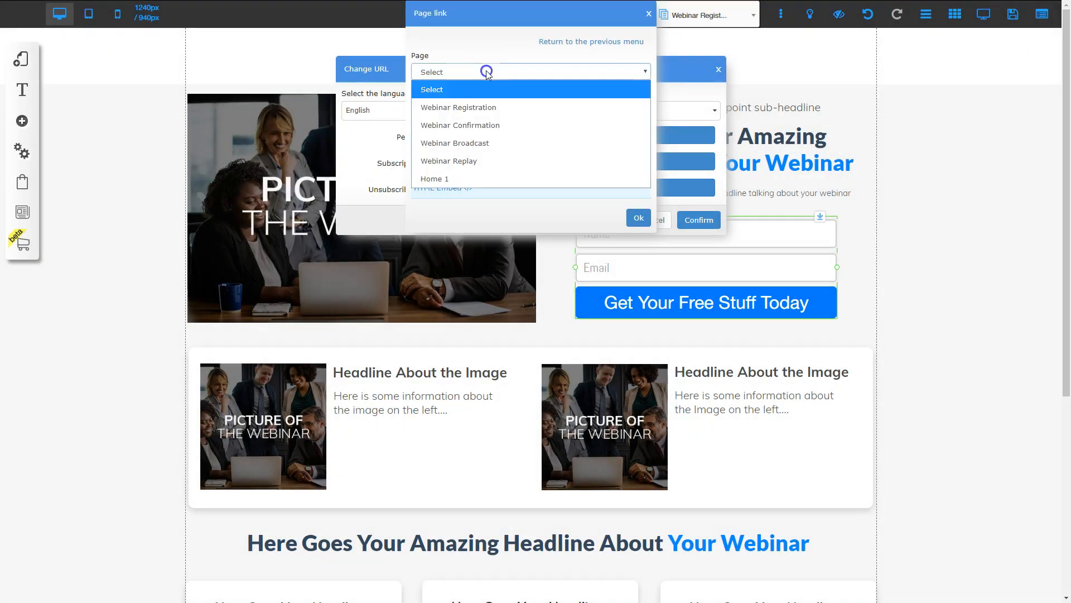
pyautogui.click(484, 124)
pyautogui.click(638, 218)
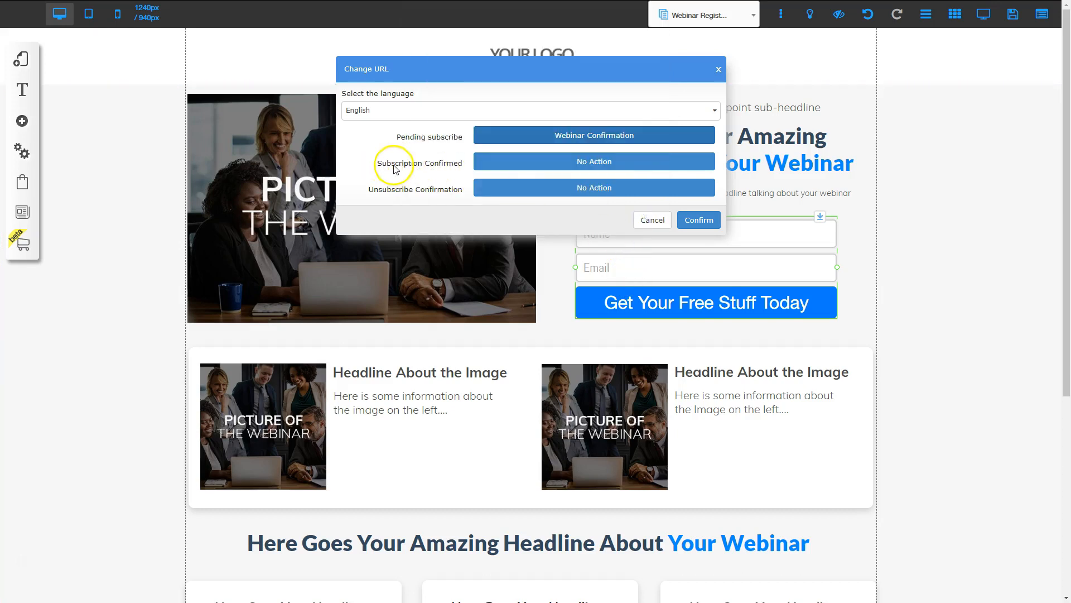
# Link the form's Subscription Confirmed URL to the Webinar Confirmation page.
pyautogui.click(586, 164)
pyautogui.click(575, 40)
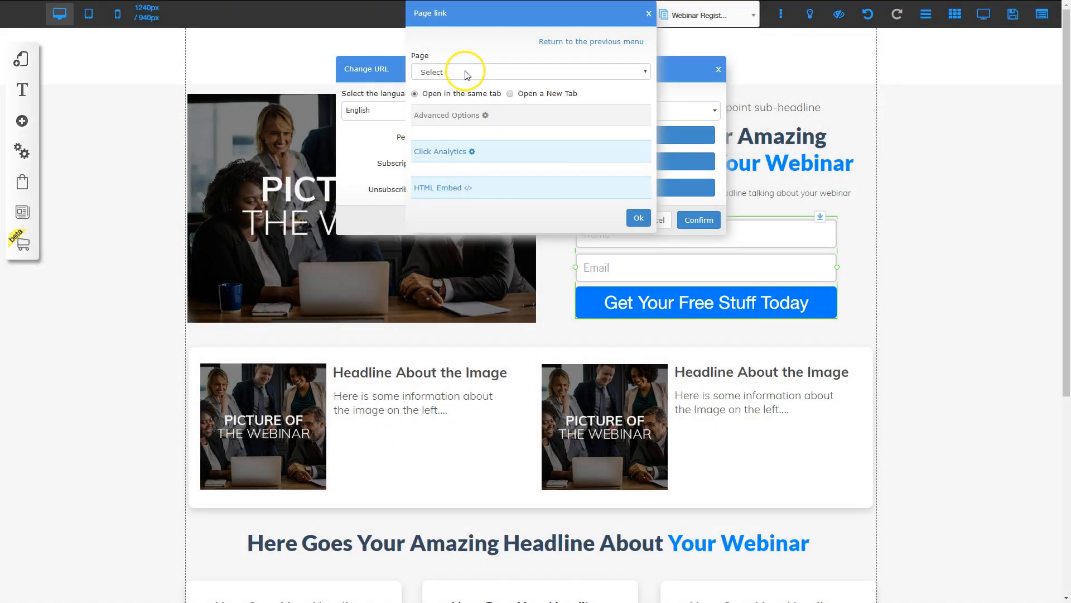
pyautogui.click(468, 72)
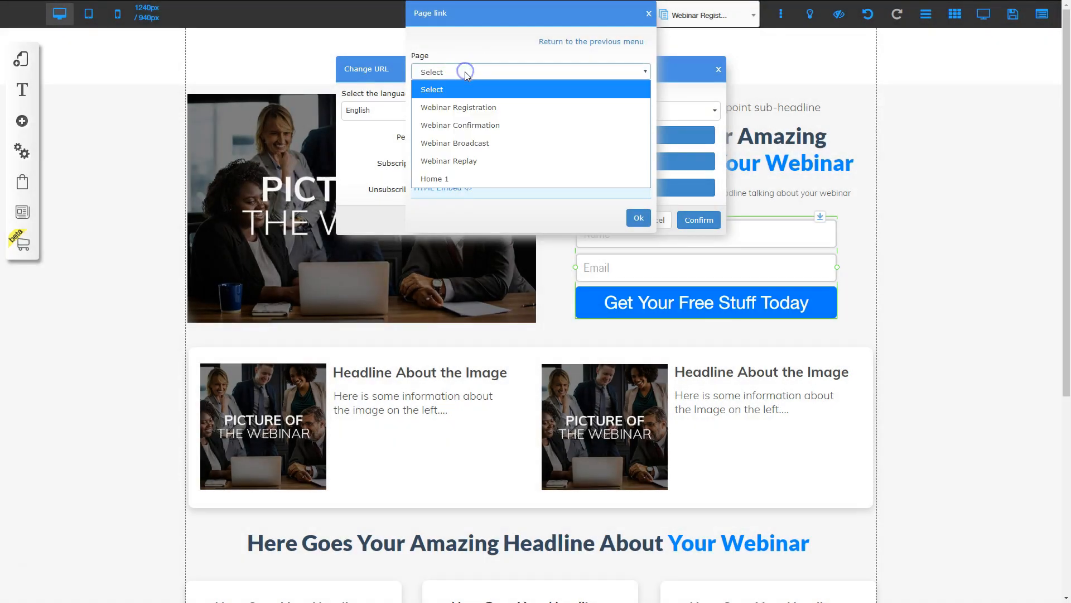
pyautogui.click(471, 128)
pyautogui.click(639, 218)
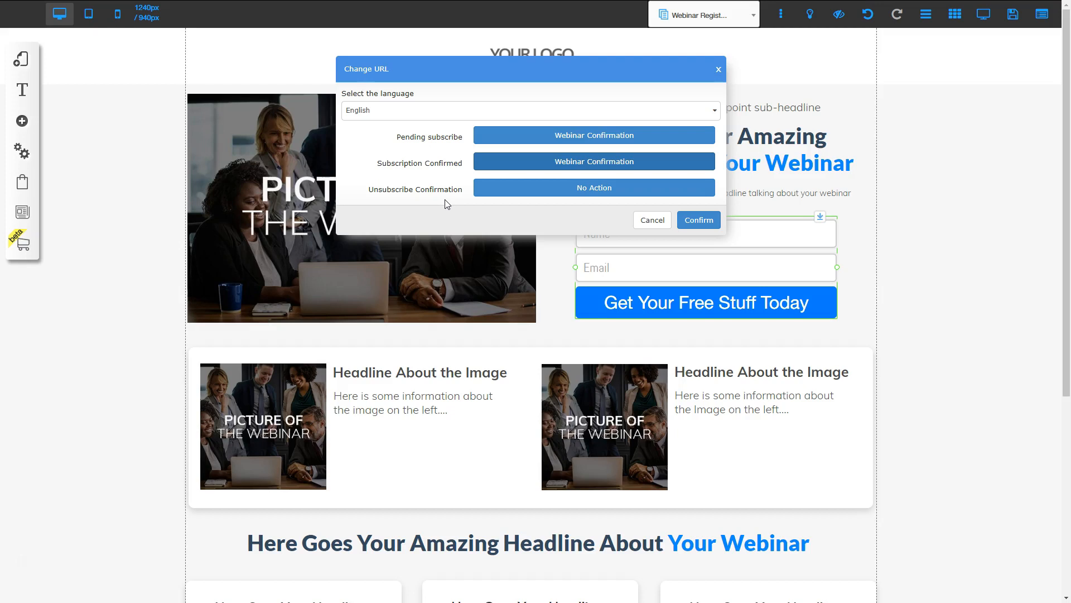
# Link the form's Unsubscribe Confirmation URL to the Webinar Registration page and apply the URL changes.
pyautogui.click(554, 187)
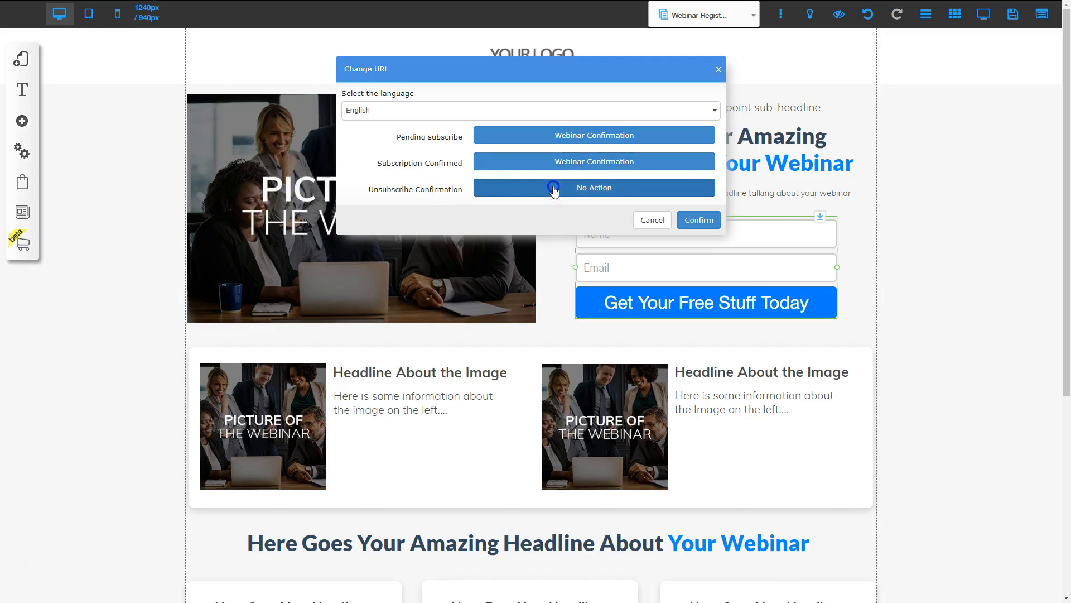
pyautogui.click(574, 42)
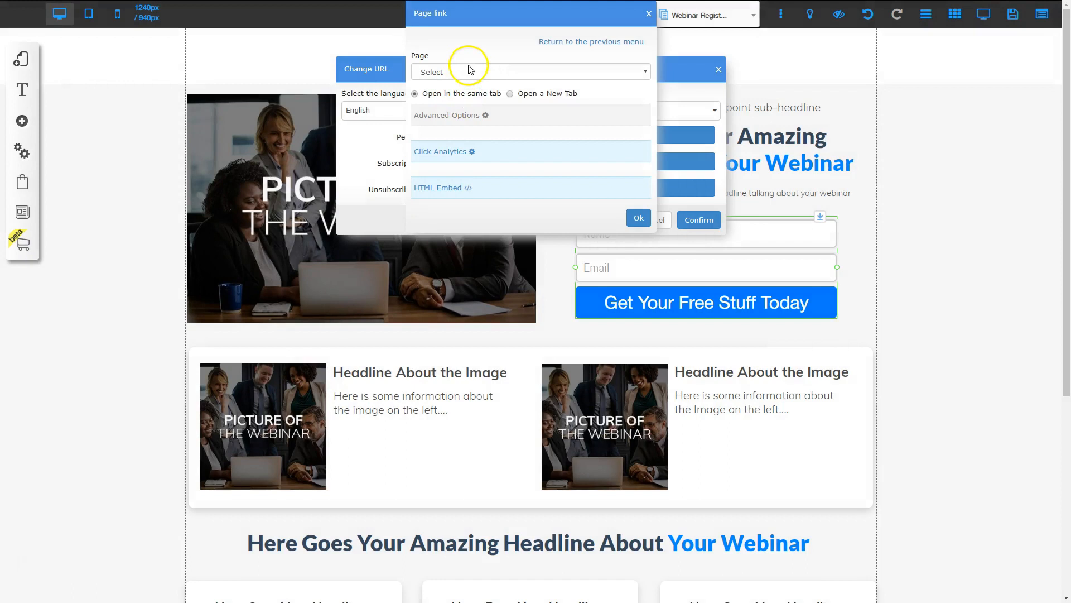
pyautogui.click(470, 72)
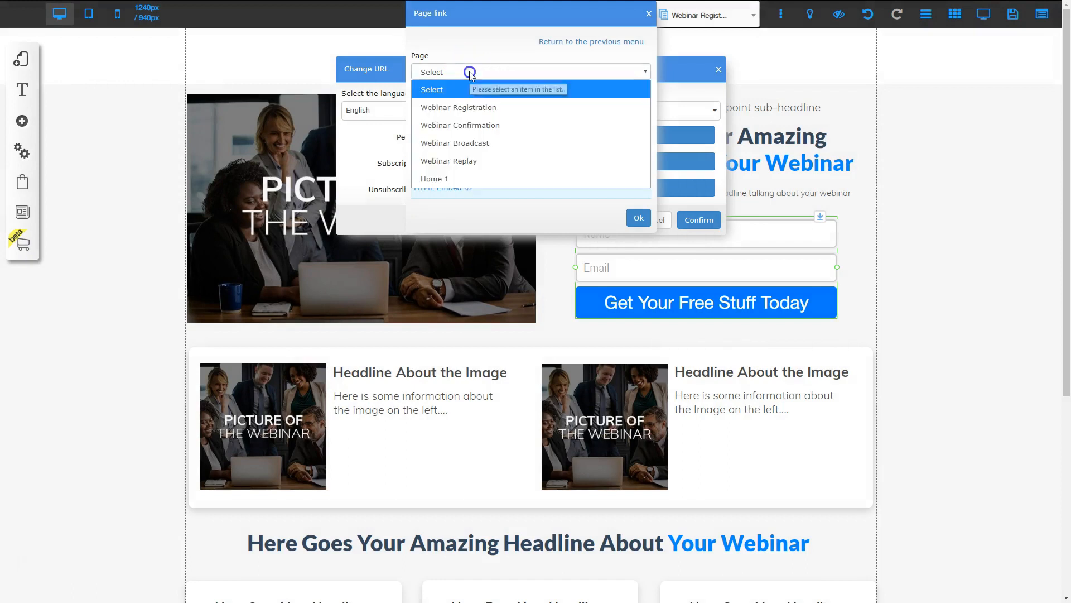
pyautogui.click(471, 107)
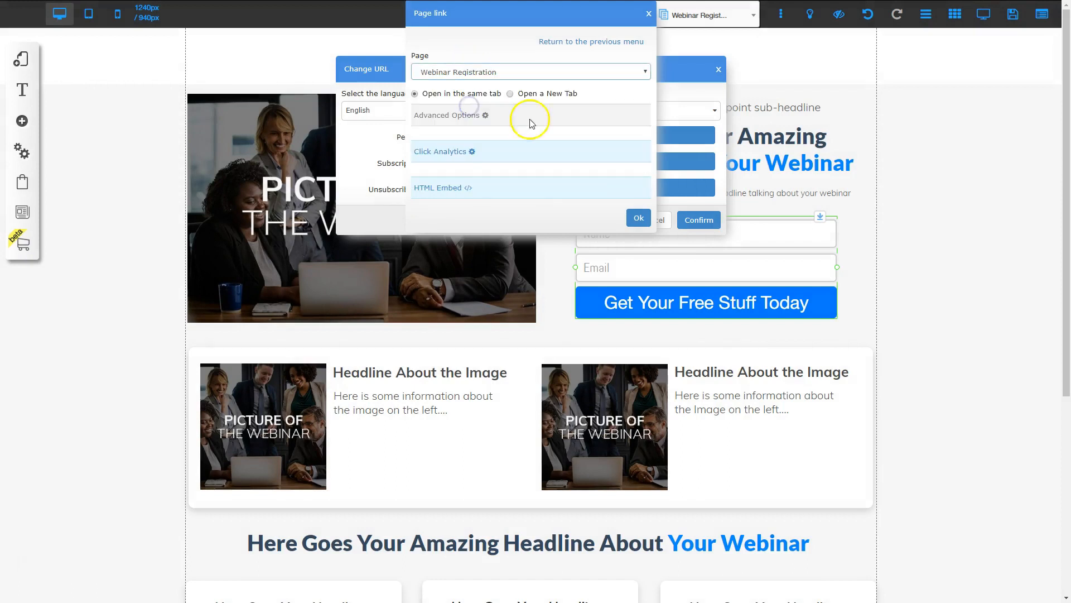
pyautogui.click(637, 220)
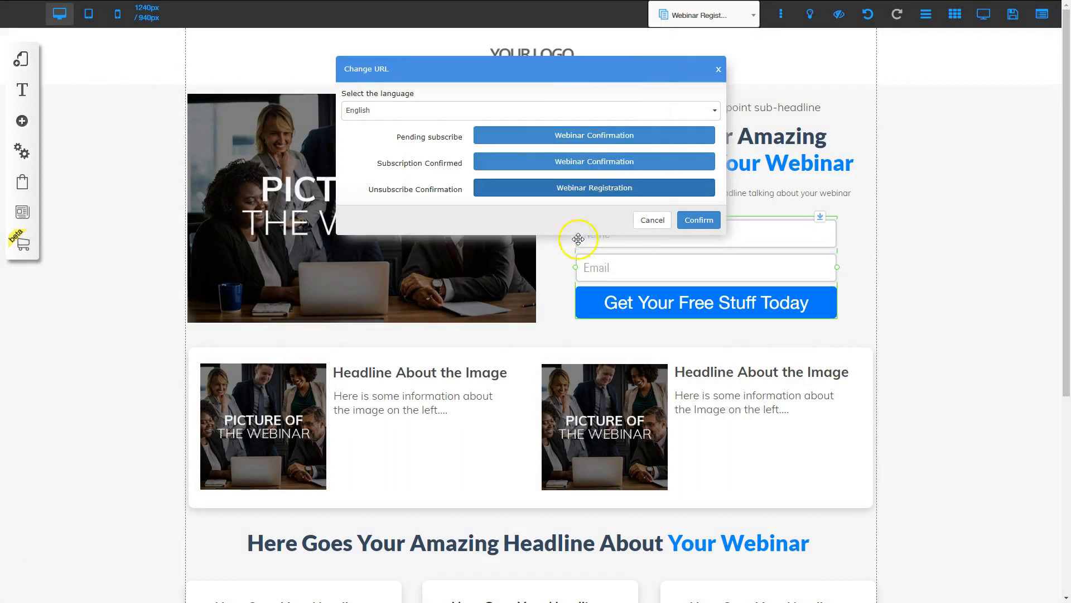
pyautogui.click(701, 223)
pyautogui.click(592, 338)
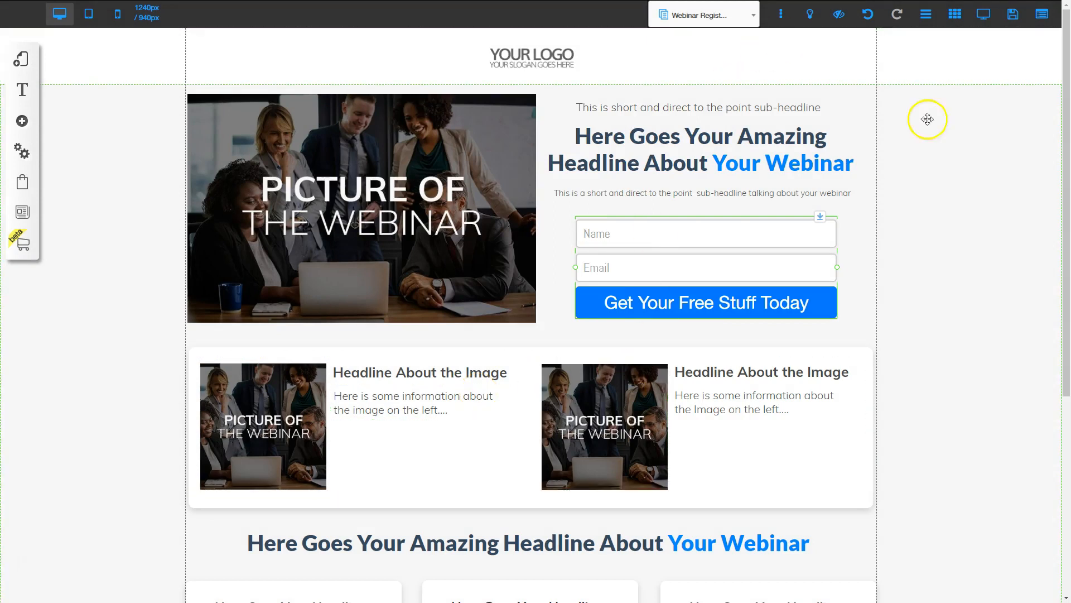
# Register a name for the site's URL and save the changes to the Webinar Registration page.
pyautogui.click(1013, 16)
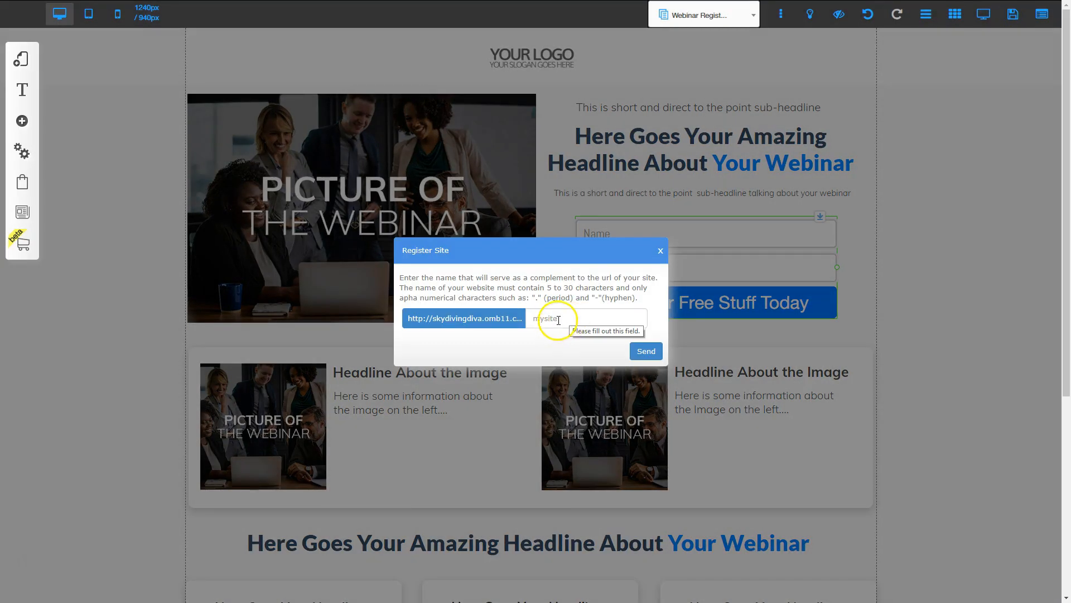
pyautogui.click(556, 318)
pyautogui.click(541, 349)
pyautogui.click(644, 350)
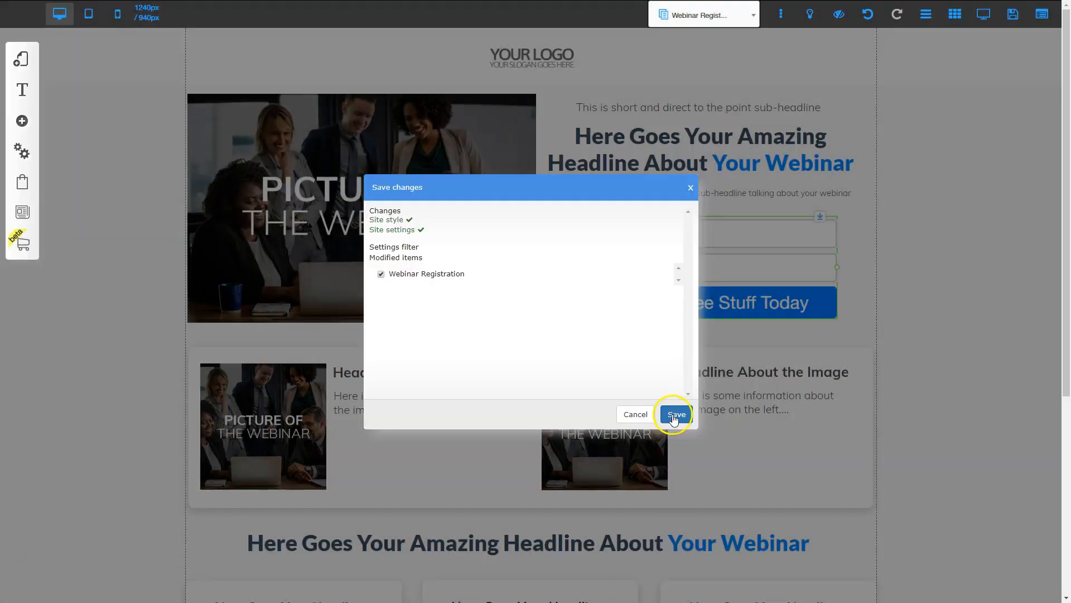
pyautogui.click(674, 415)
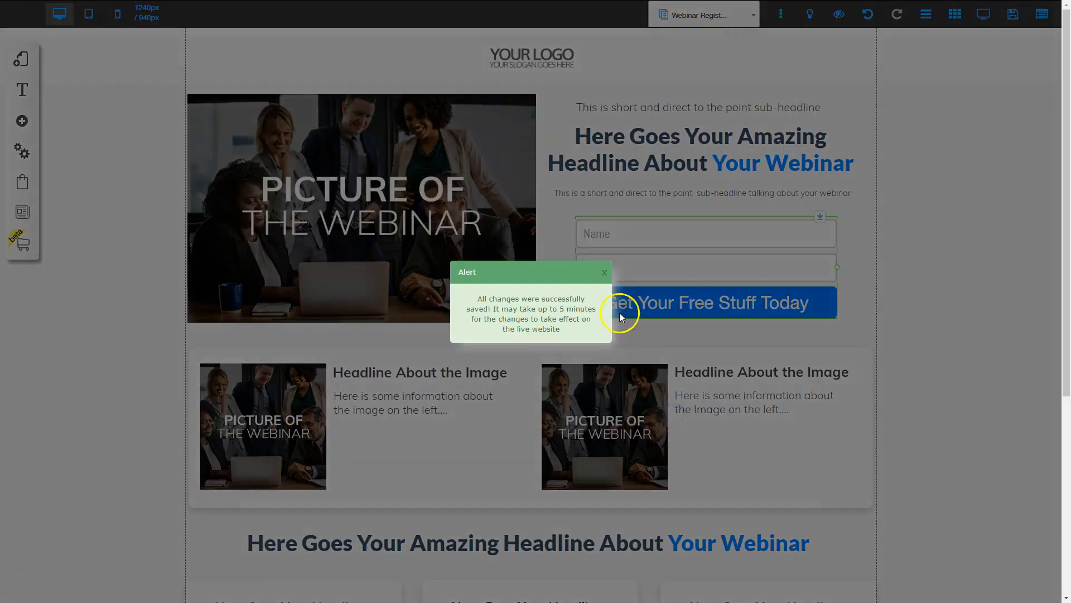
pyautogui.click(605, 273)
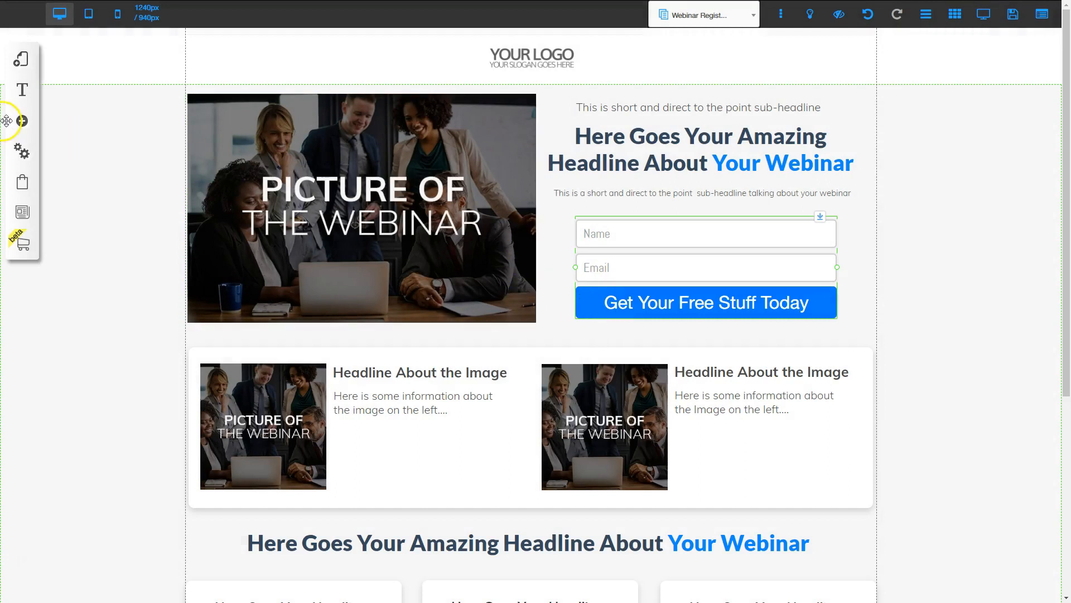
# Open the Webinar Confirmation page of the Webinar Funnel layout for editing.
pyautogui.click(20, 61)
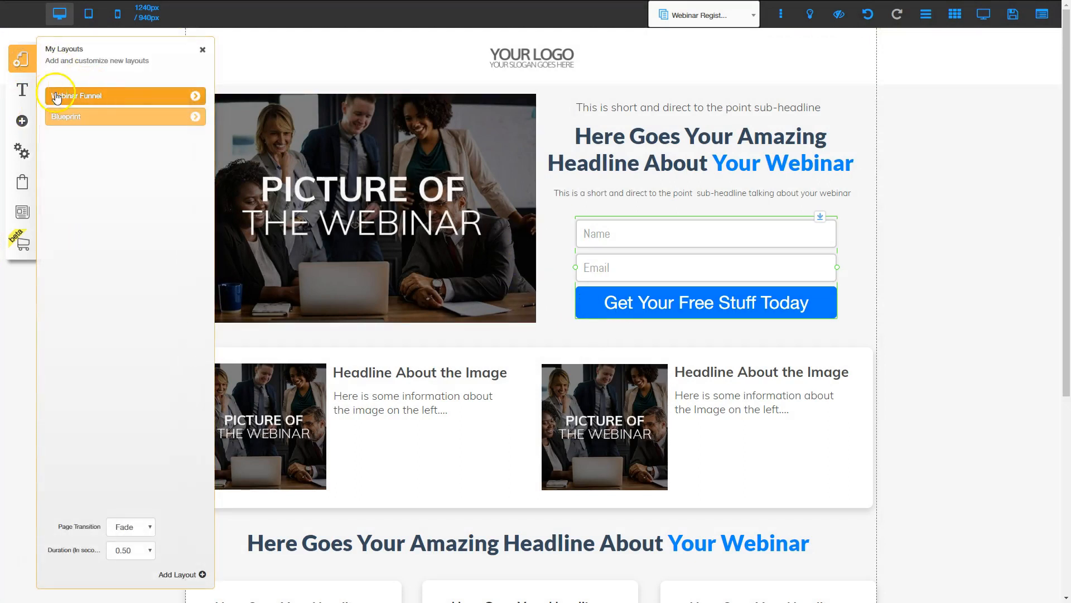
pyautogui.click(198, 96)
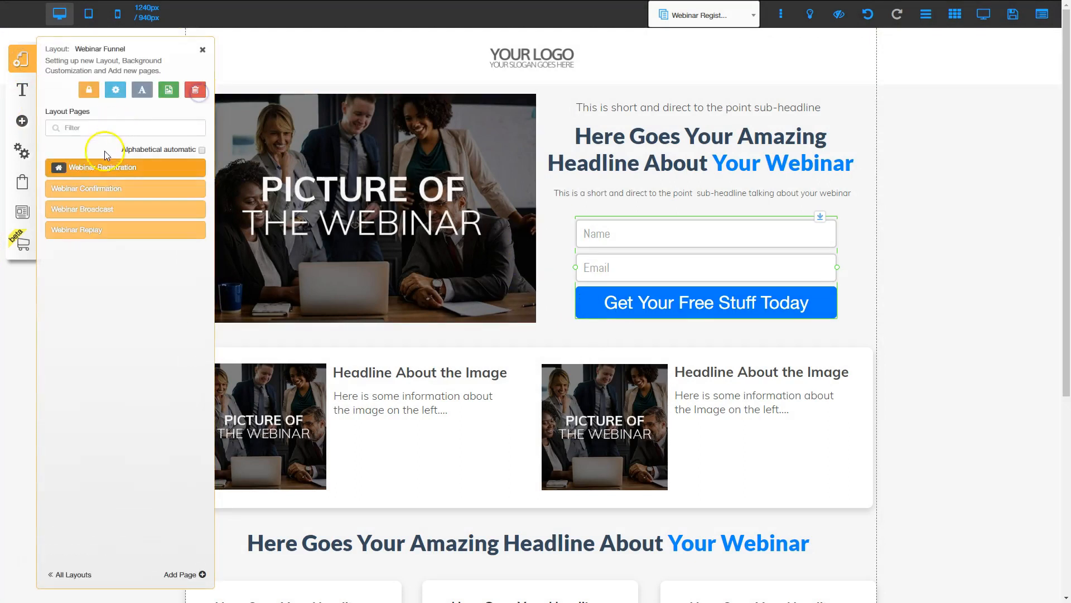
pyautogui.click(102, 189)
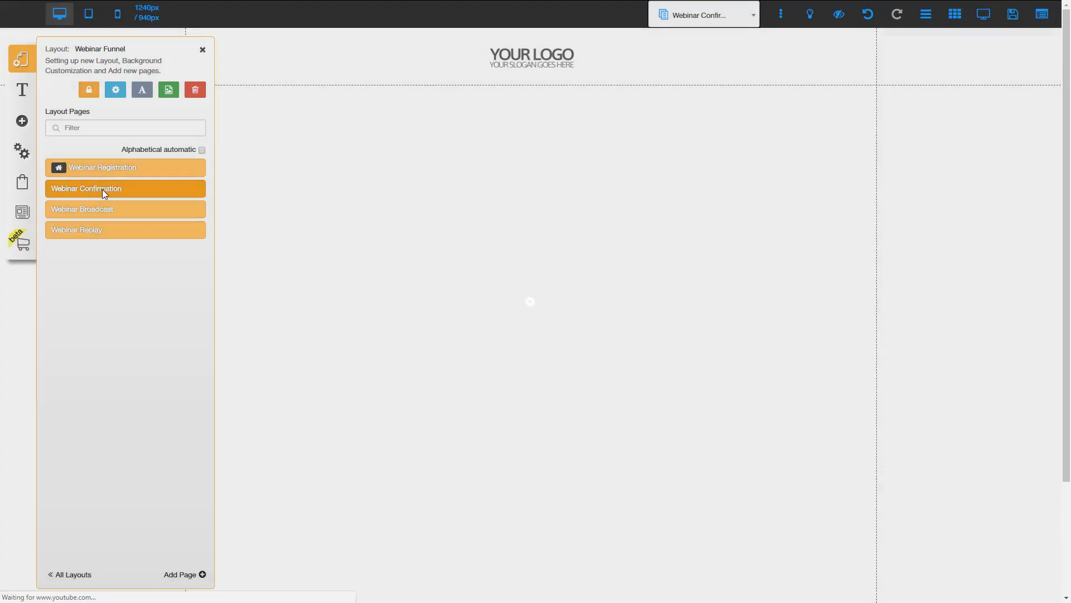
# Set the final date of the countdown timer below the confirmation page's video to 07/27/2018.
pyautogui.click(203, 49)
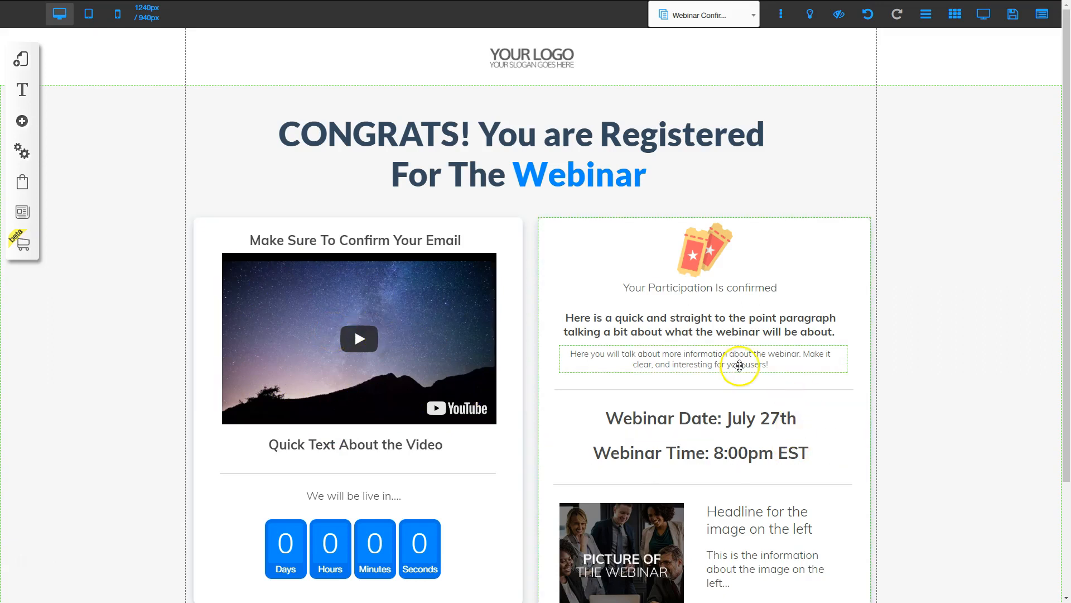
pyautogui.scroll(-3, 524, 450)
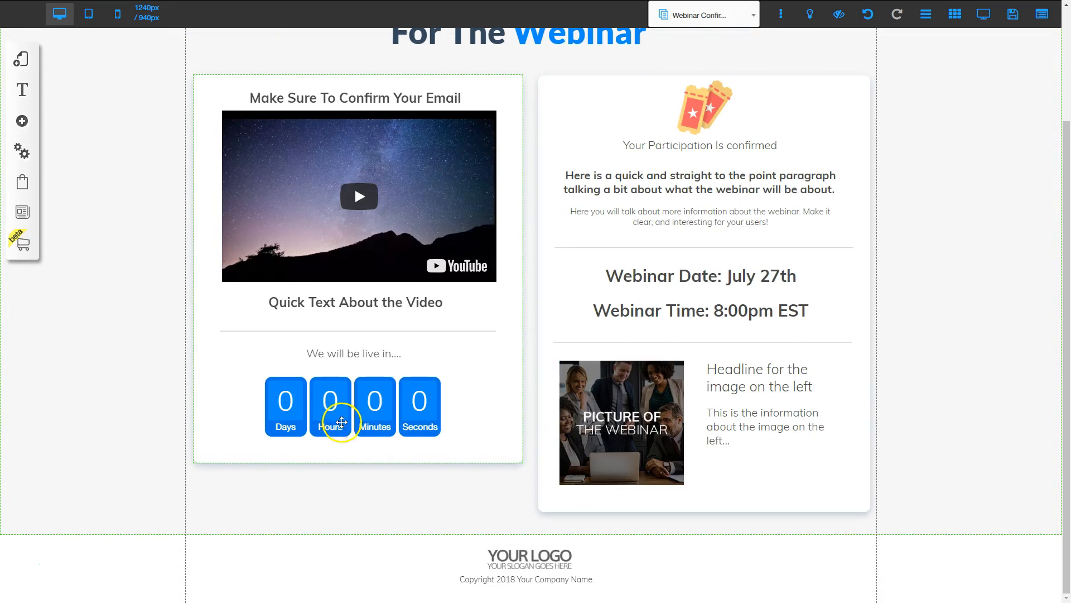
pyautogui.click(373, 409)
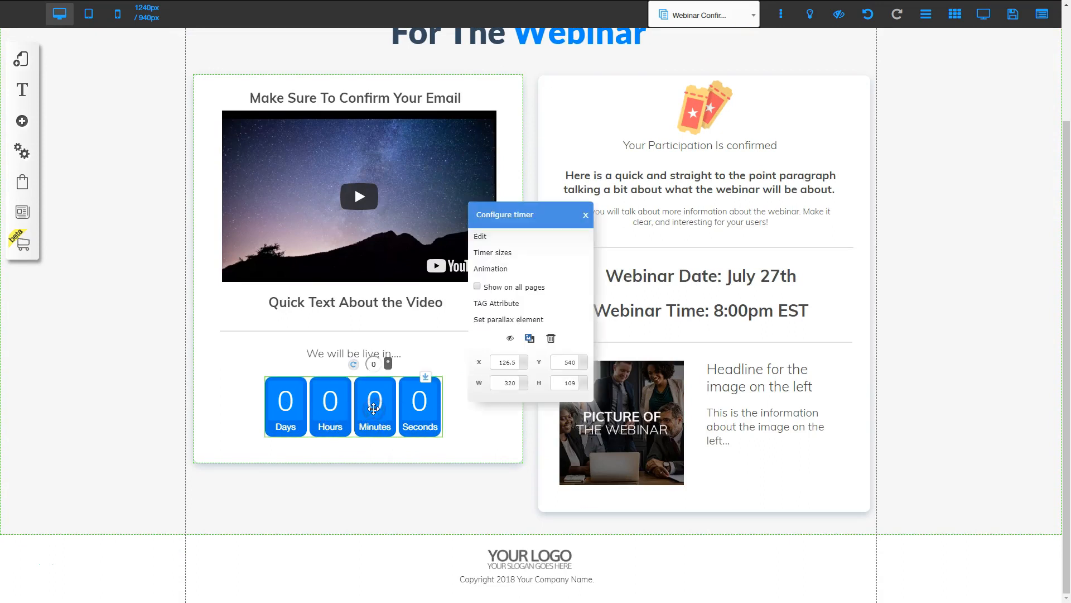
pyautogui.click(481, 235)
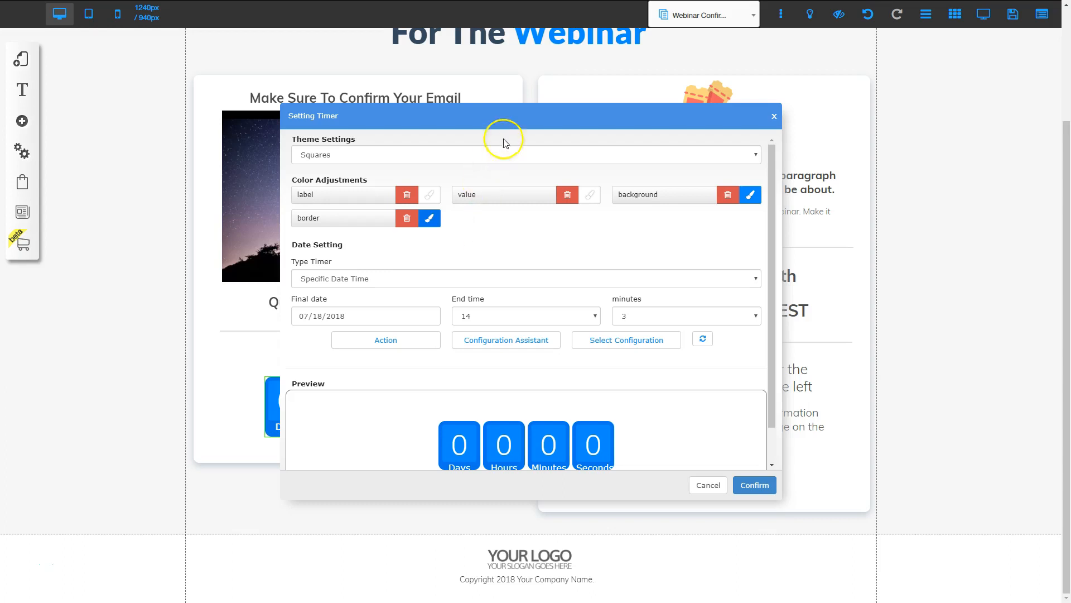
pyautogui.moveTo(509, 116); pyautogui.dragTo(389, 115)
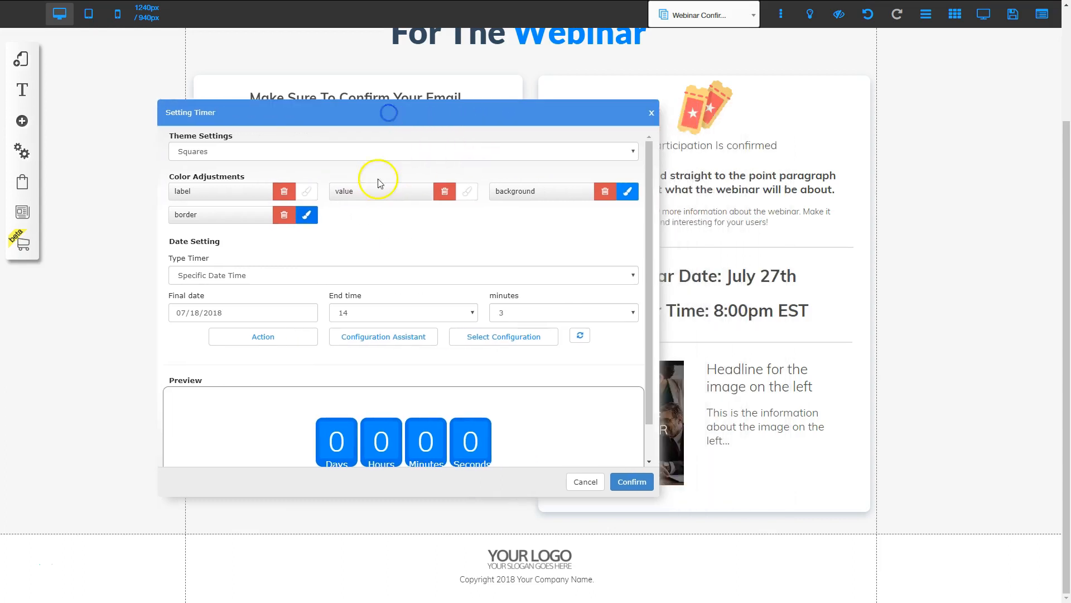
pyautogui.moveTo(196, 311)
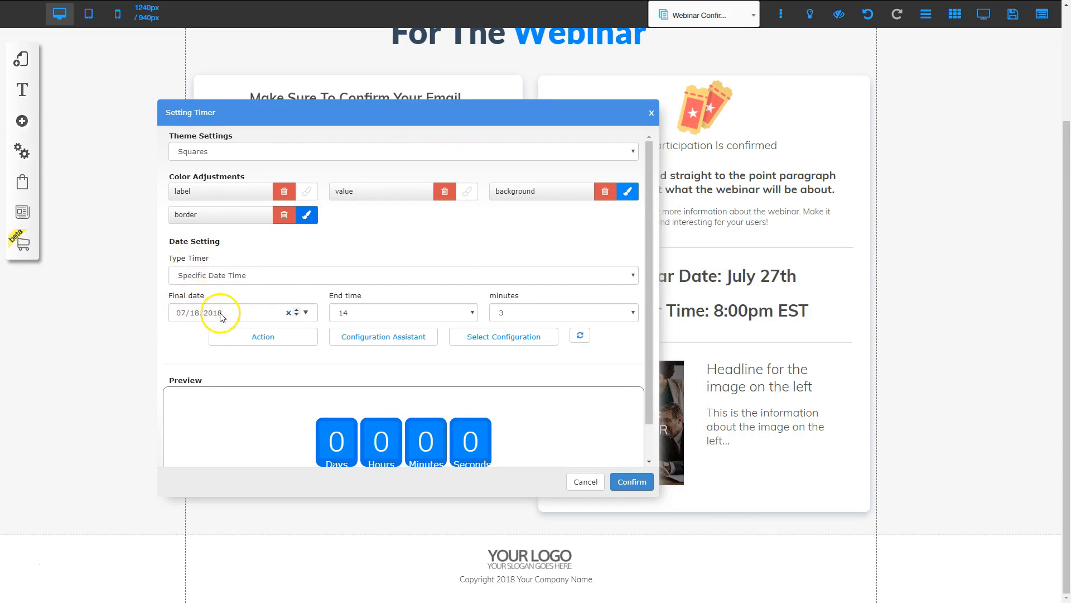
pyautogui.click(307, 315)
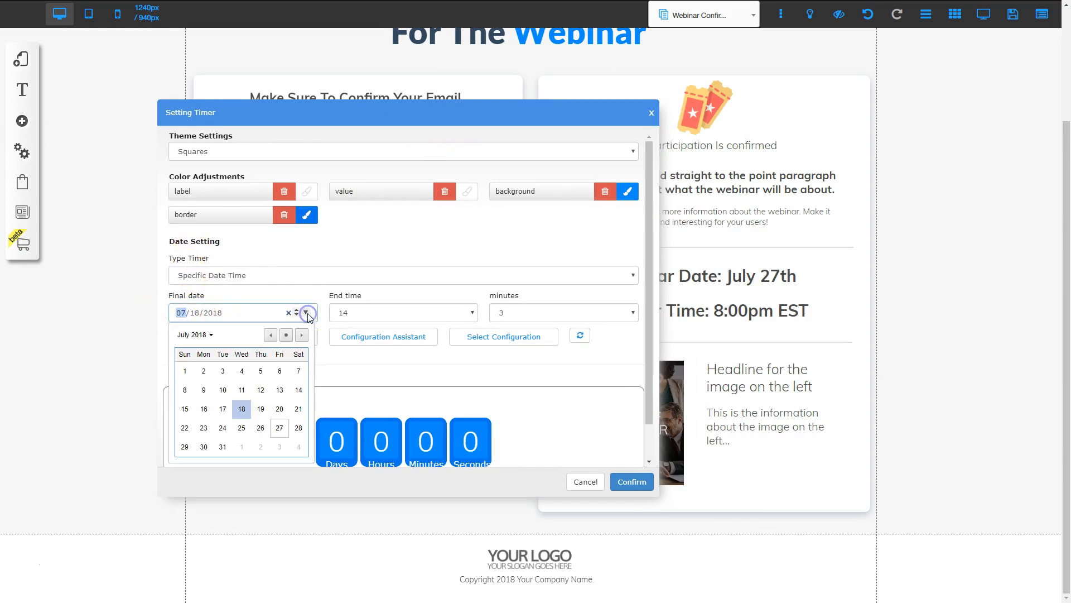
pyautogui.click(280, 429)
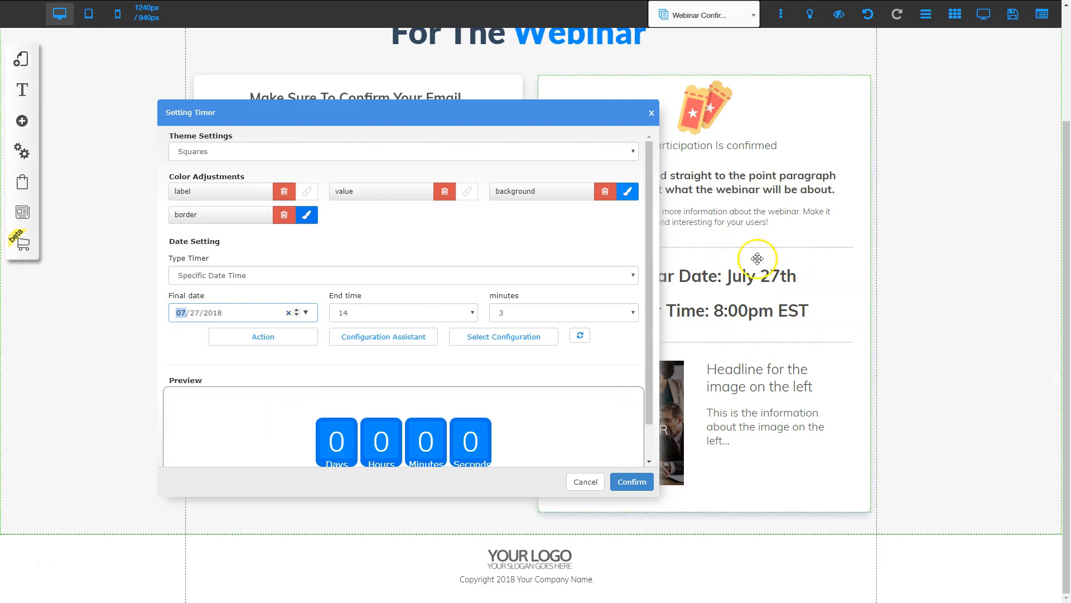
# Set the countdown timer's end time to hour 8 and minute 0.
pyautogui.click(471, 313)
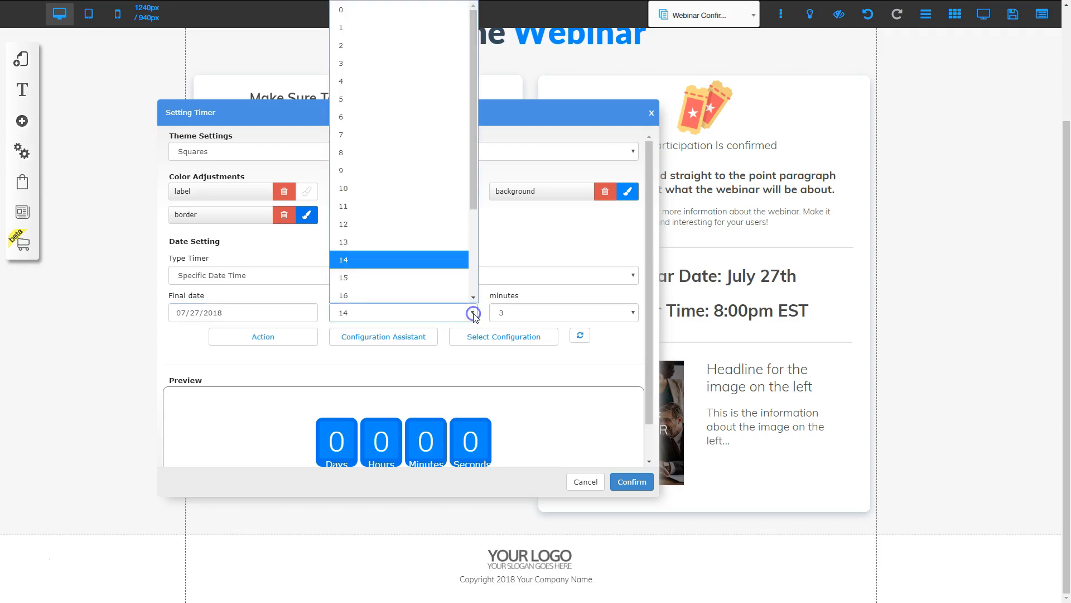
pyautogui.click(354, 152)
pyautogui.click(630, 317)
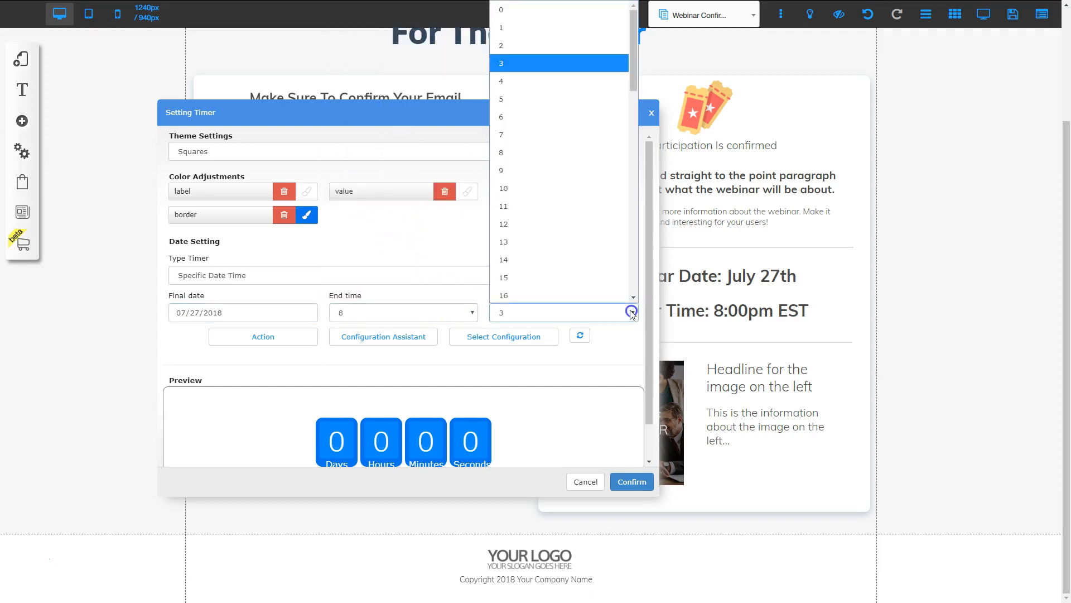
pyautogui.click(509, 21)
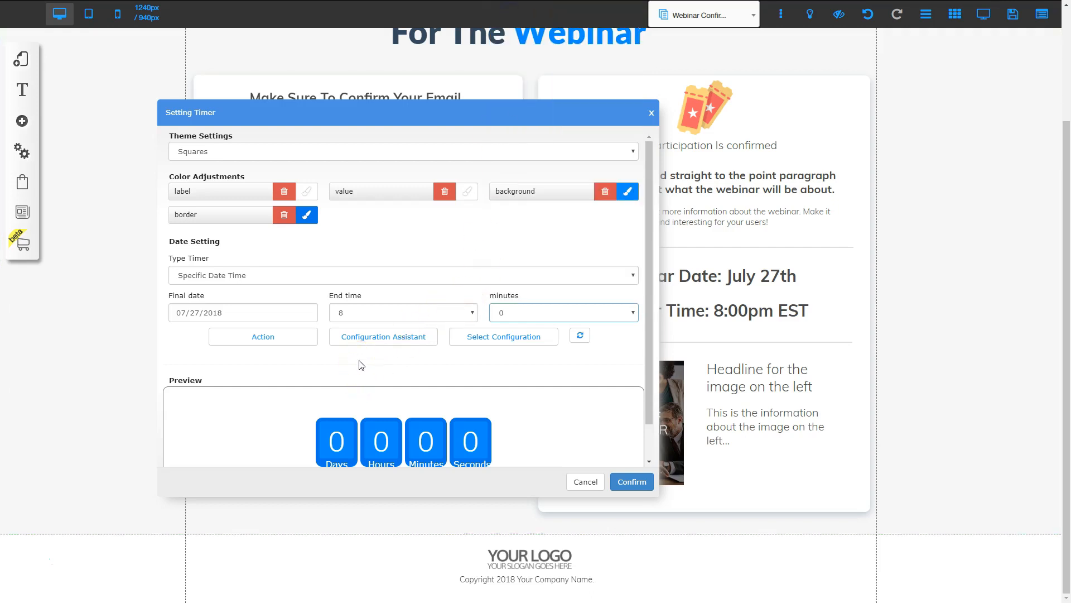
# Link the timer's action to the Webinar Broadcast page in the same tab and confirm the timer settings.
pyautogui.click(273, 339)
pyautogui.click(519, 144)
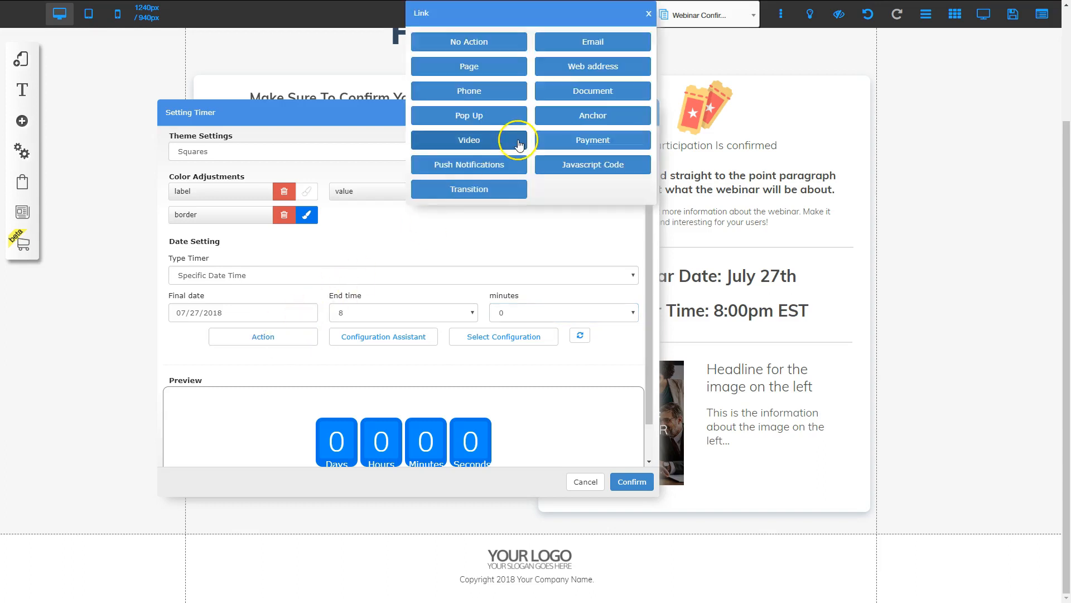
pyautogui.click(471, 66)
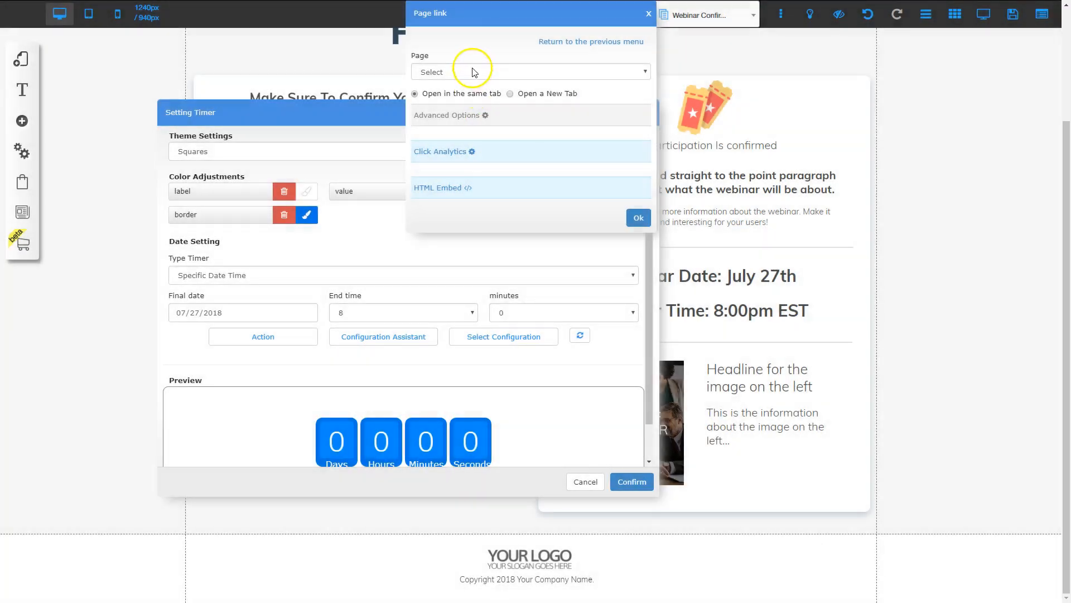
pyautogui.click(476, 71)
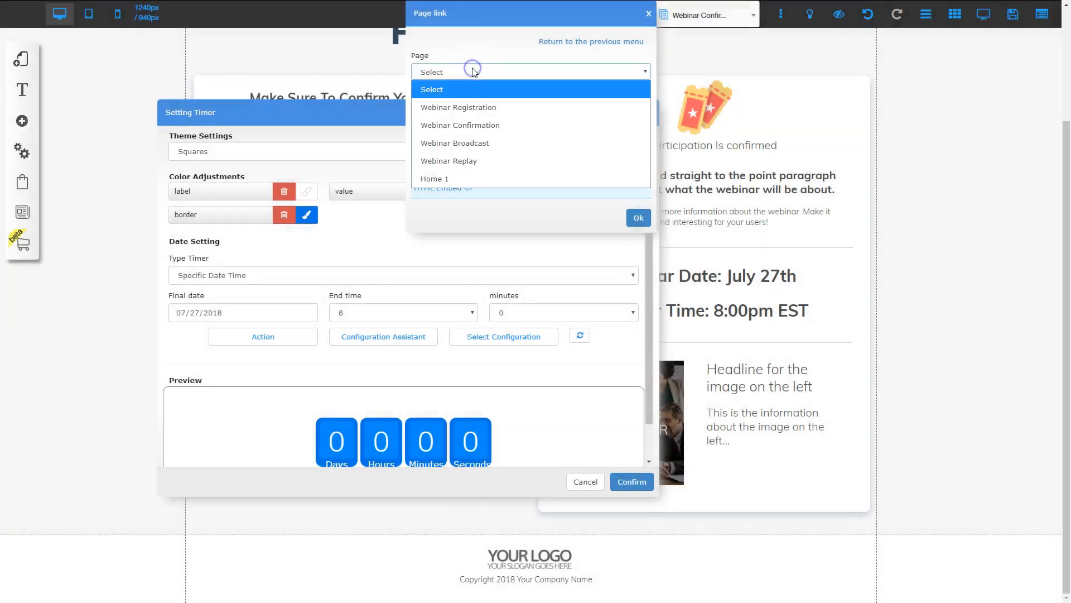
pyautogui.click(468, 143)
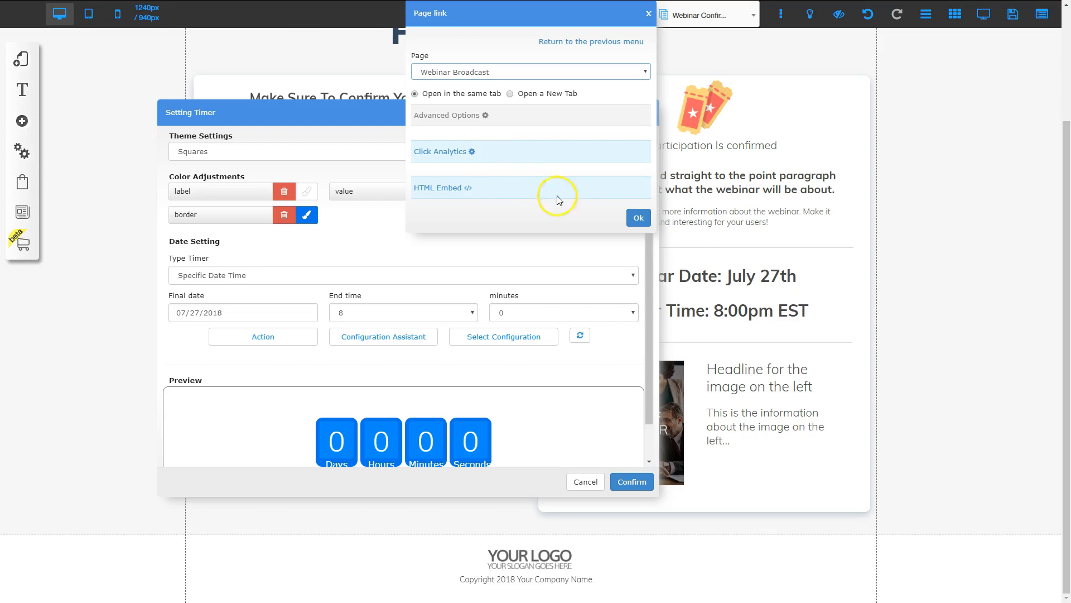
pyautogui.click(637, 217)
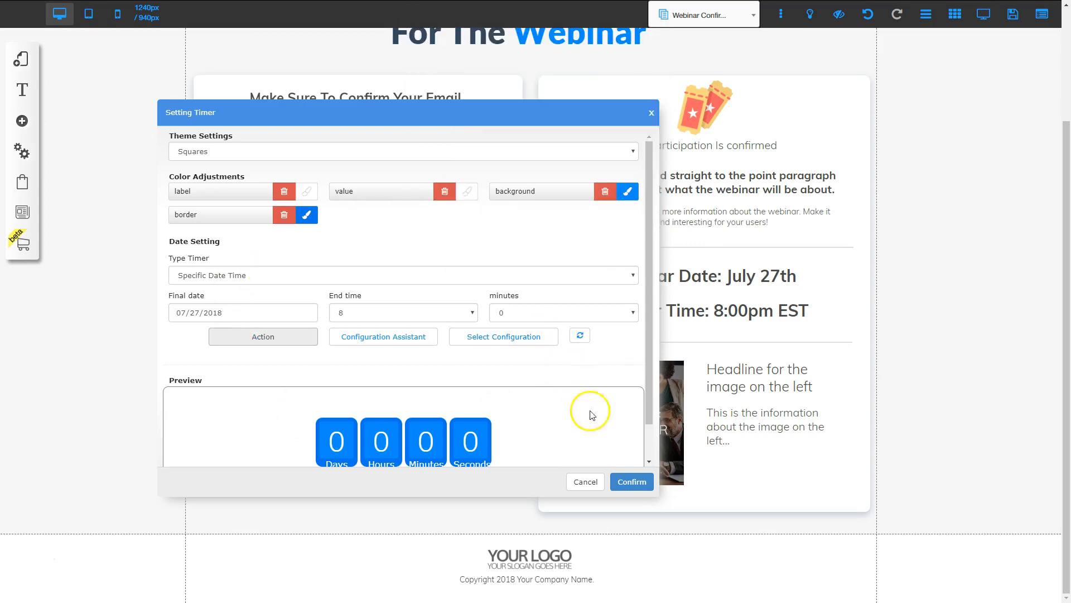
pyautogui.click(630, 480)
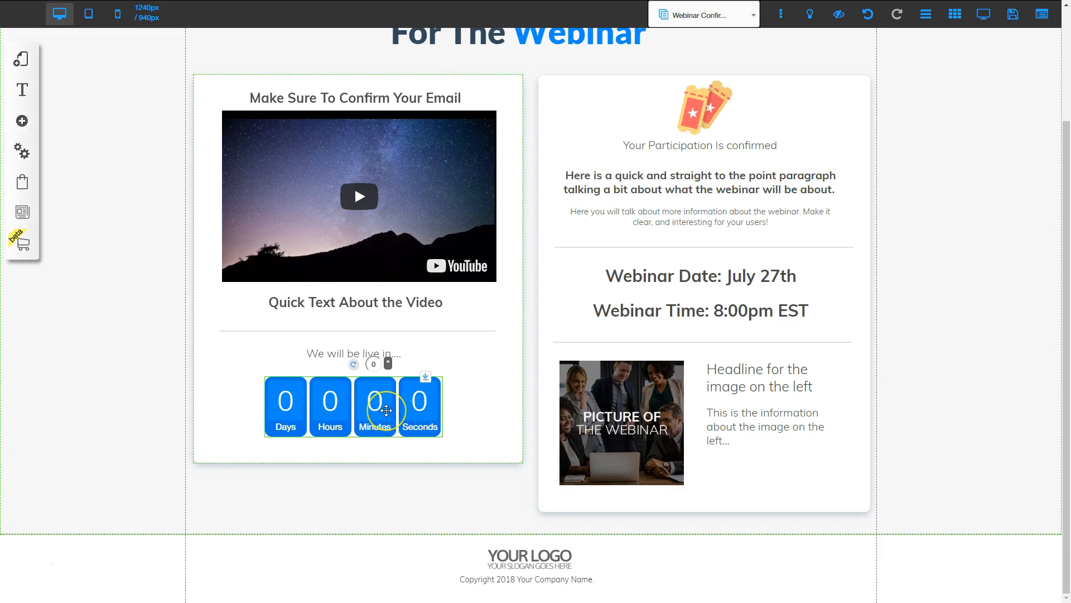
# Save the changes to the Webinar Confirmation page and dismiss the alert.
pyautogui.click(1011, 25)
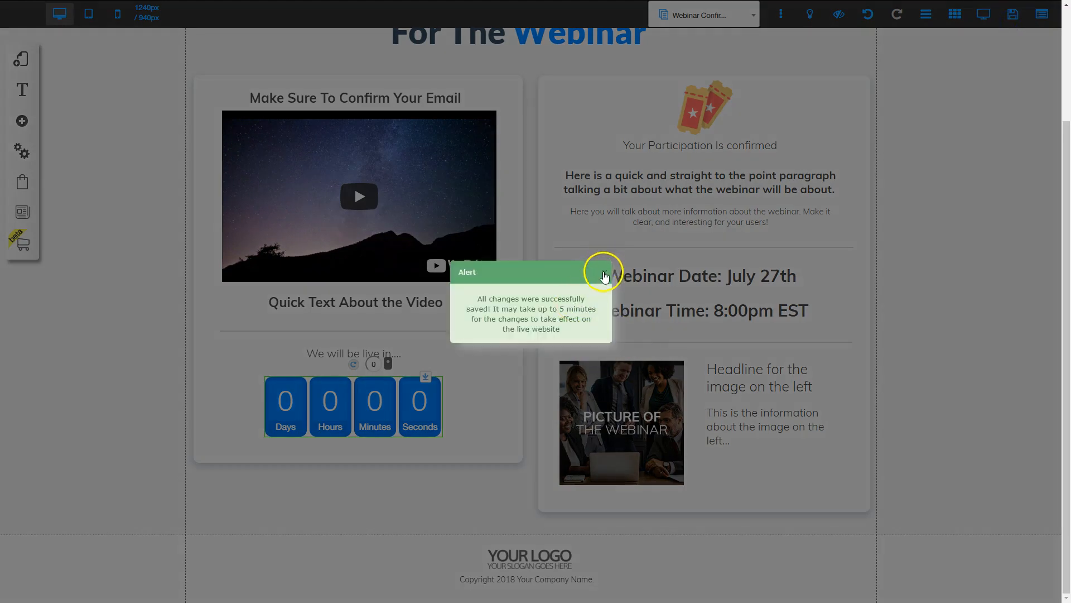
pyautogui.click(599, 273)
pyautogui.click(527, 359)
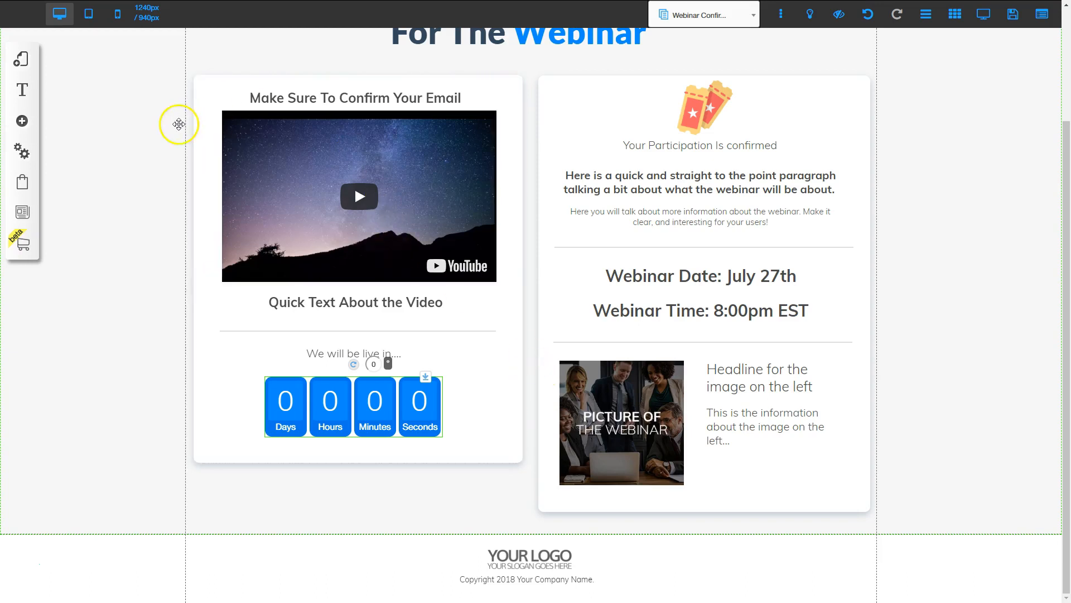
# Open the Webinar Broadcast page of the Webinar Funnel layout for editing.
pyautogui.click(22, 59)
pyautogui.click(142, 96)
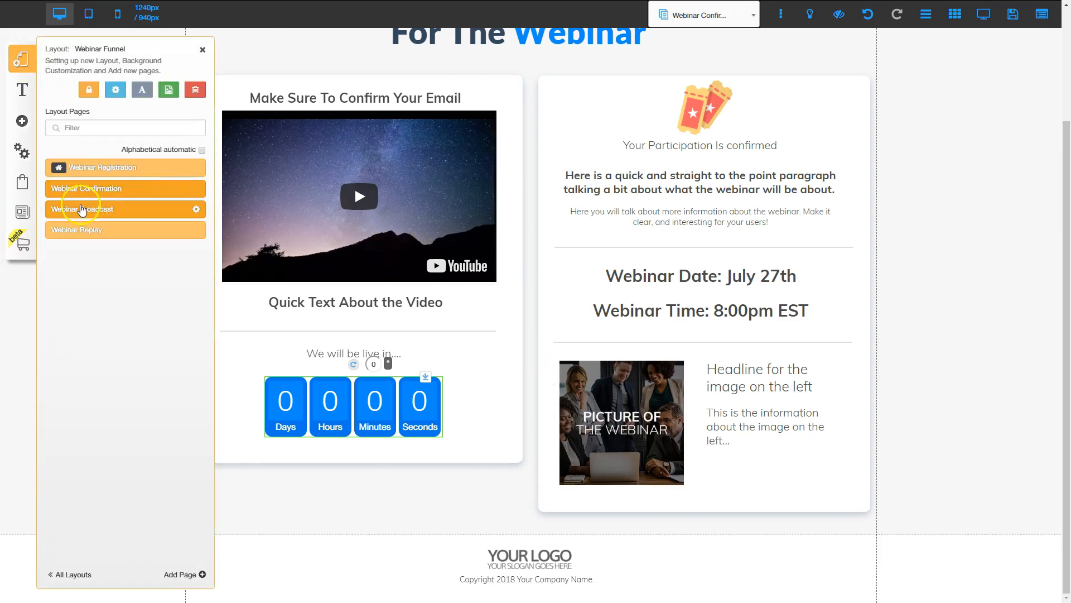
pyautogui.click(98, 208)
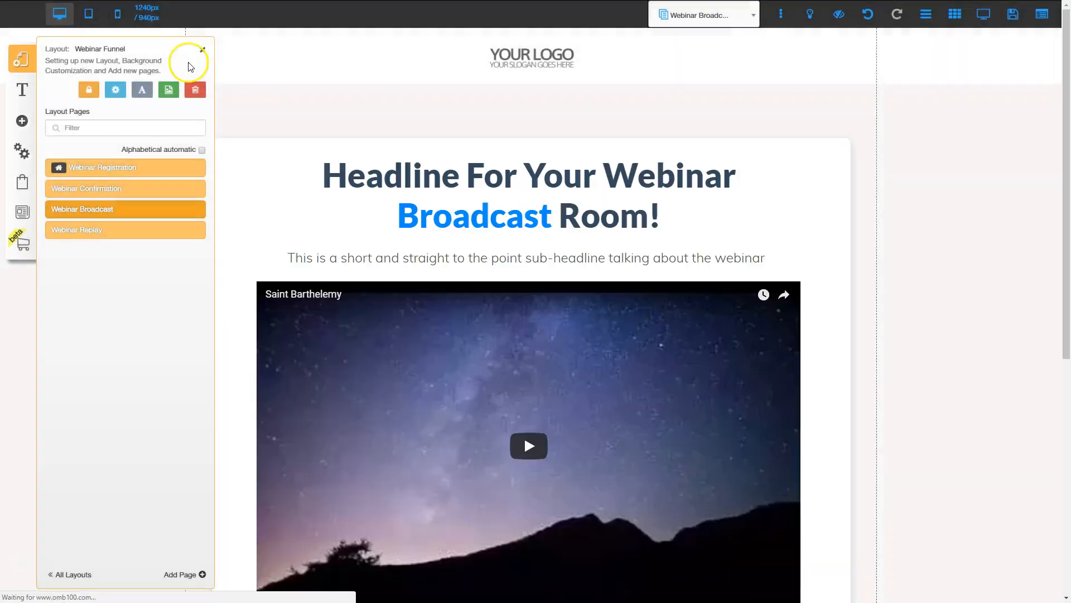
pyautogui.click(203, 53)
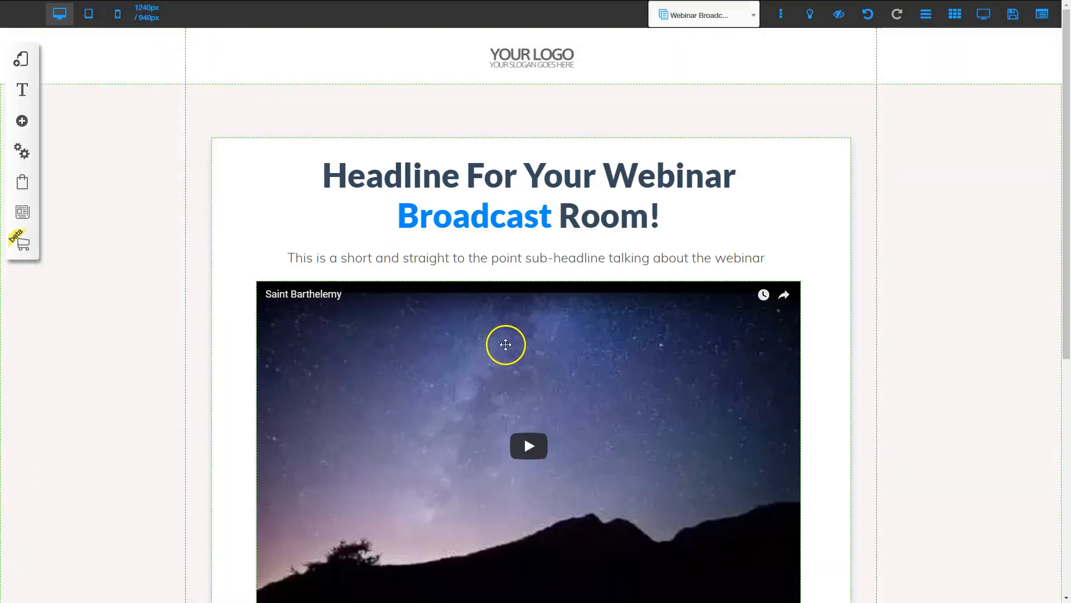
# Review the URL and playback settings of the broadcast page's video and confirm them.
pyautogui.scroll(-1, 518, 355)
pyautogui.scroll(-2, 518, 356)
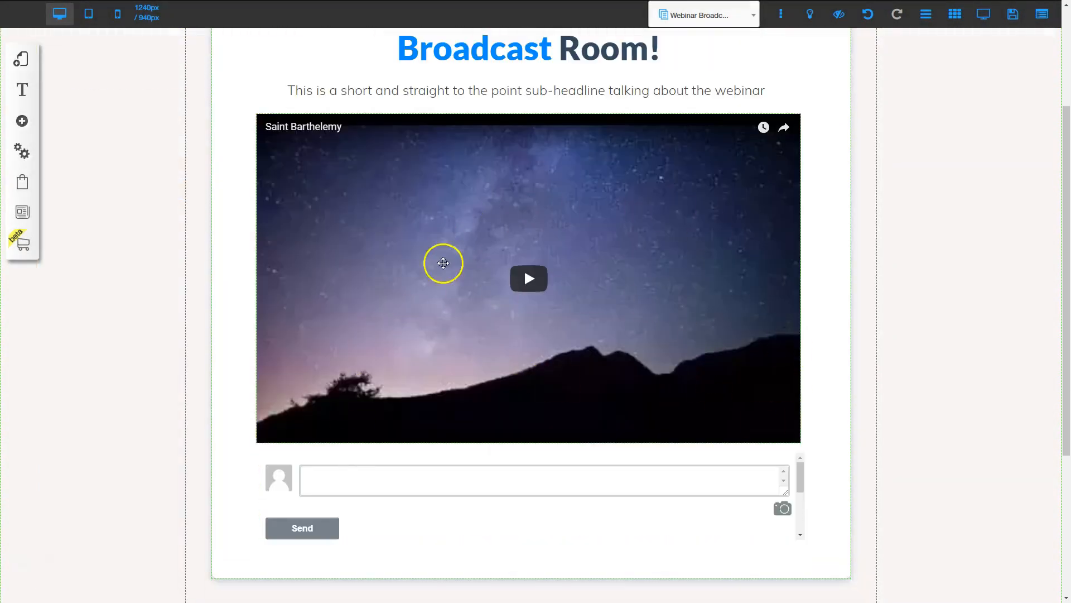
pyautogui.scroll(2, 507, 321)
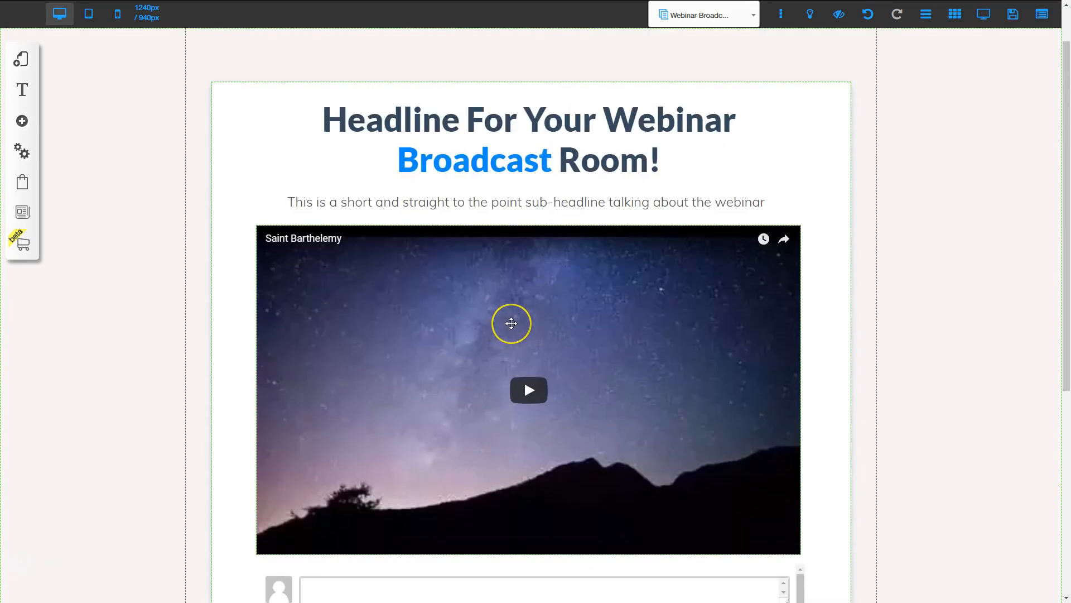
pyautogui.click(510, 374)
pyautogui.click(499, 210)
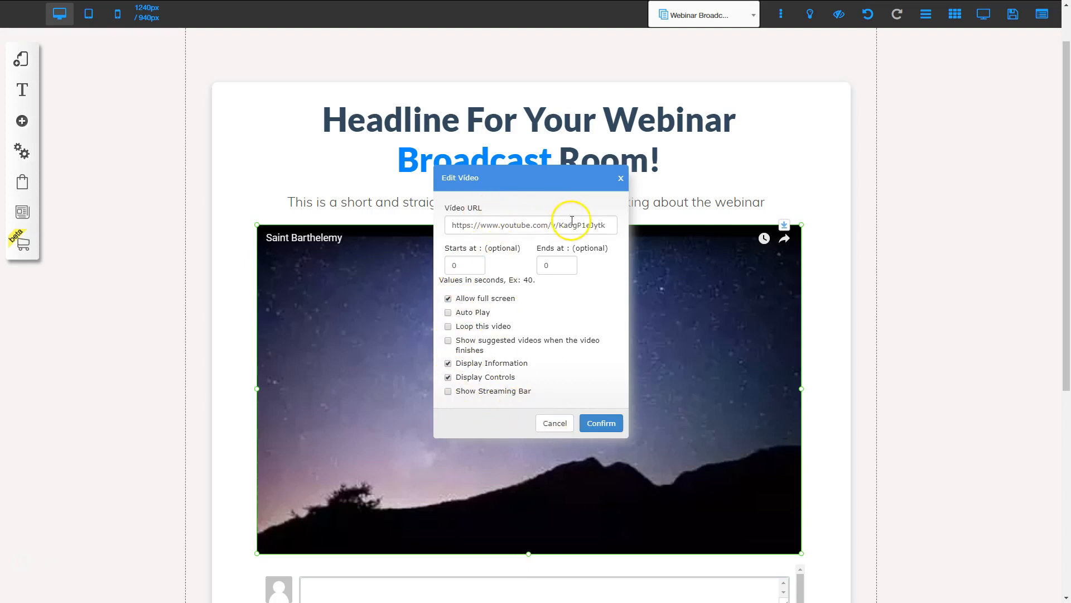
pyautogui.click(600, 423)
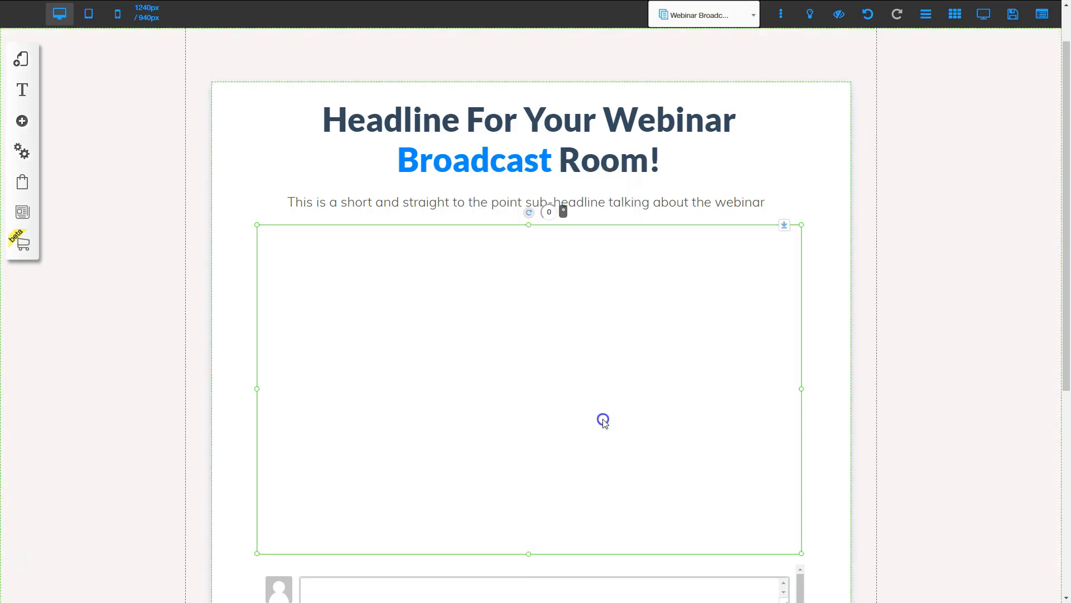
# Review the options of the Reviews comment box below the broadcast video.
pyautogui.scroll(-5, 521, 380)
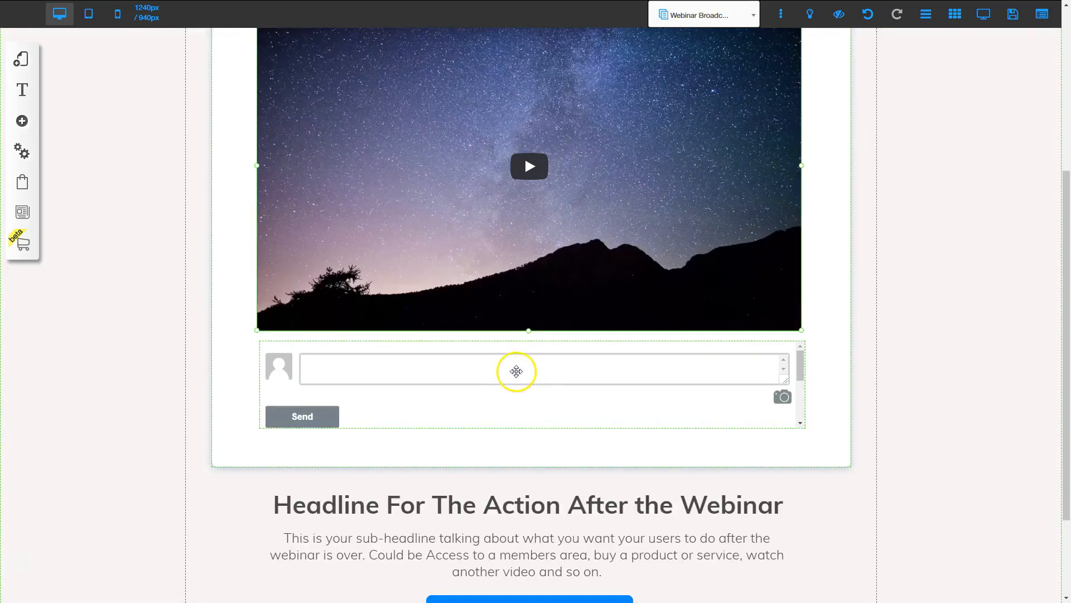
pyautogui.click(513, 372)
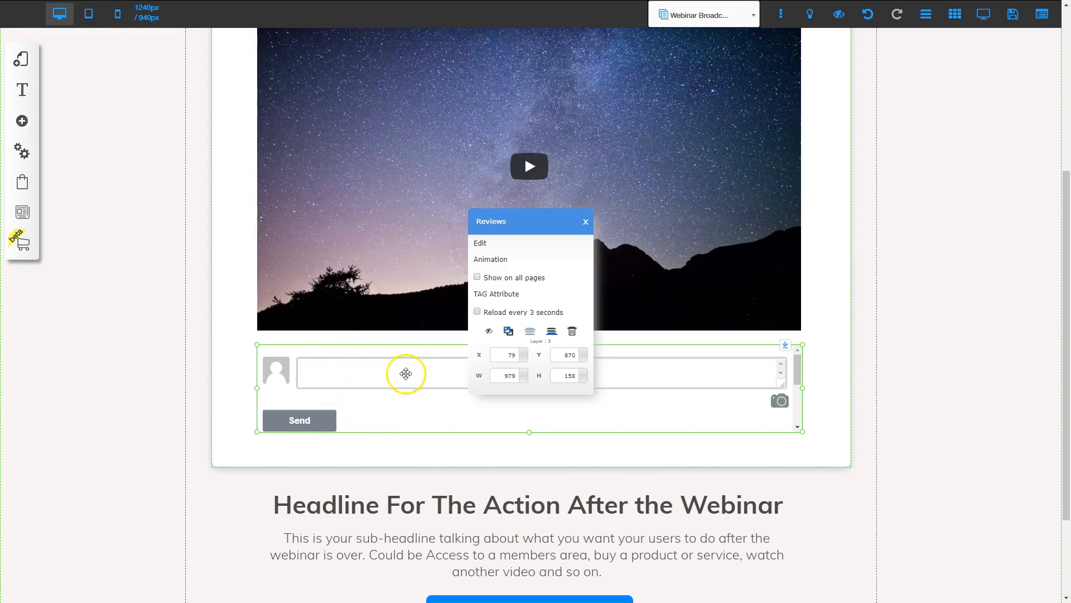
pyautogui.click(586, 222)
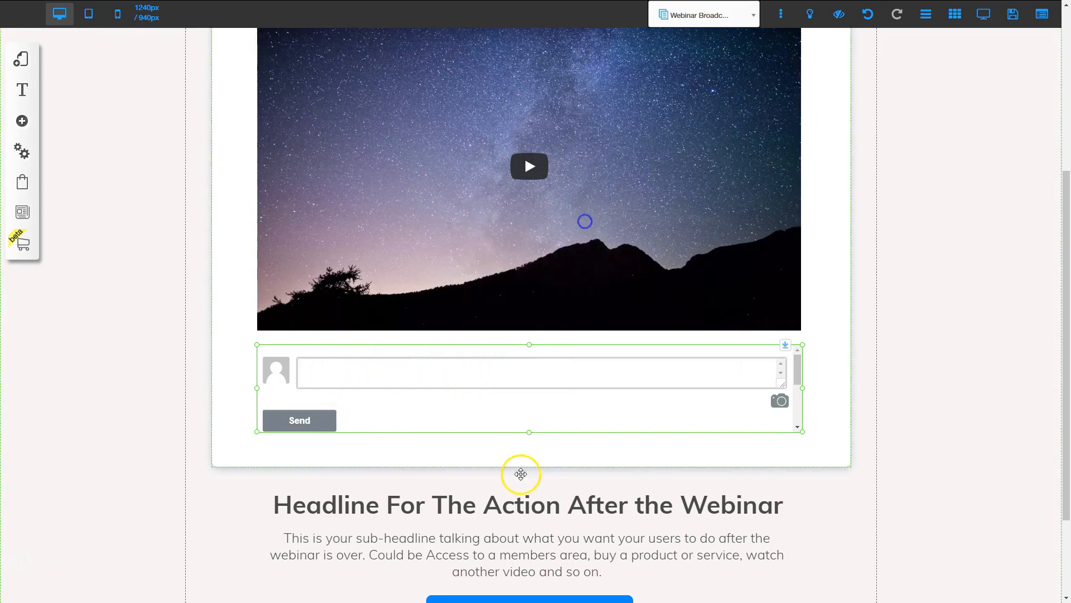
# Look up the Webinar app among the app elements available for the broadcast page.
pyautogui.scroll(3, 528, 401)
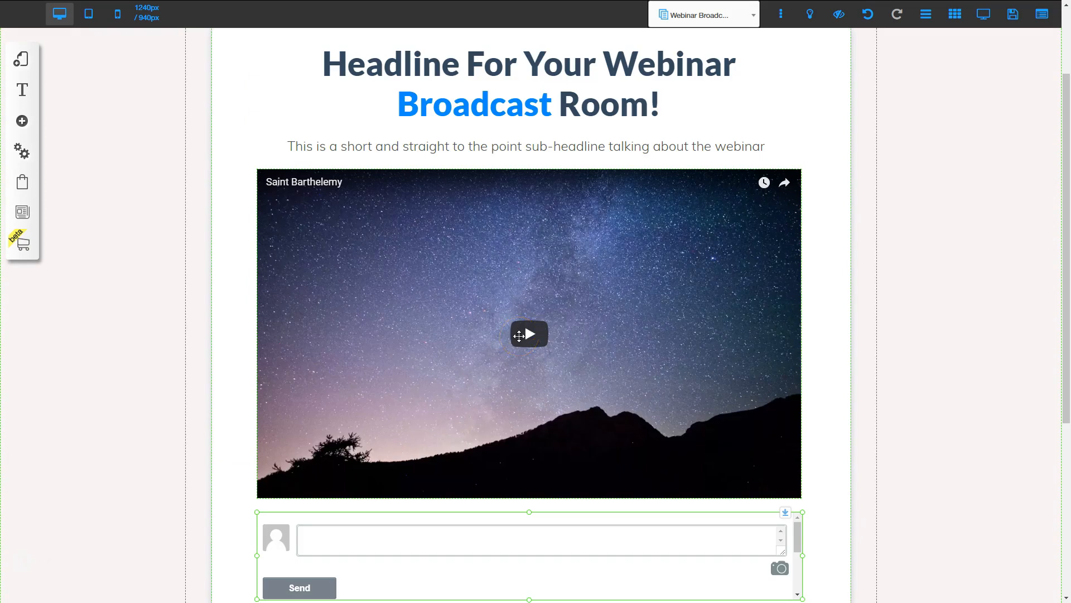
pyautogui.click(522, 325)
pyautogui.click(22, 122)
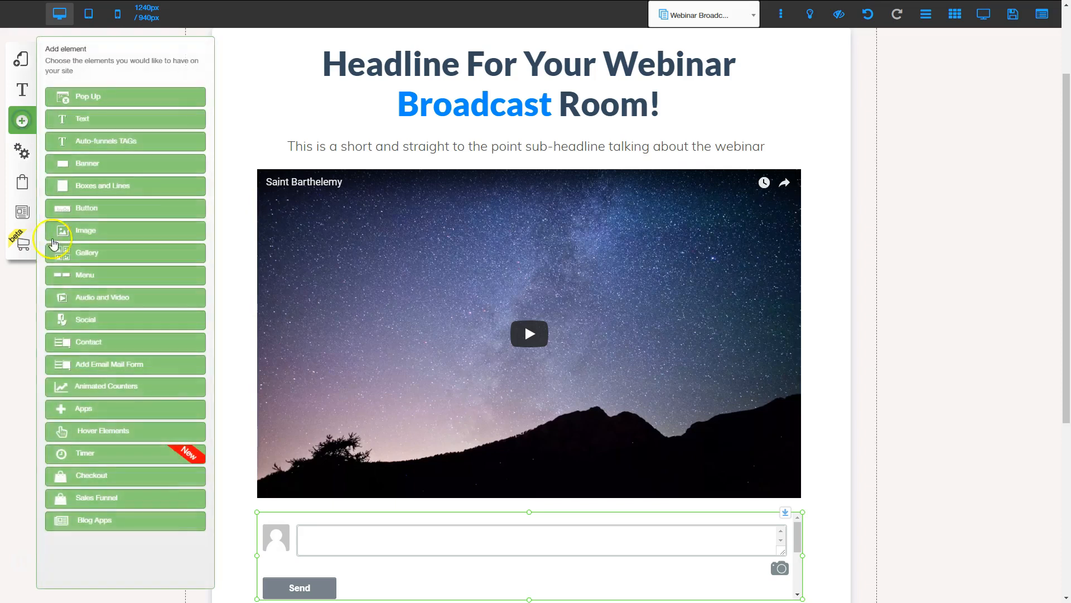
pyautogui.click(80, 412)
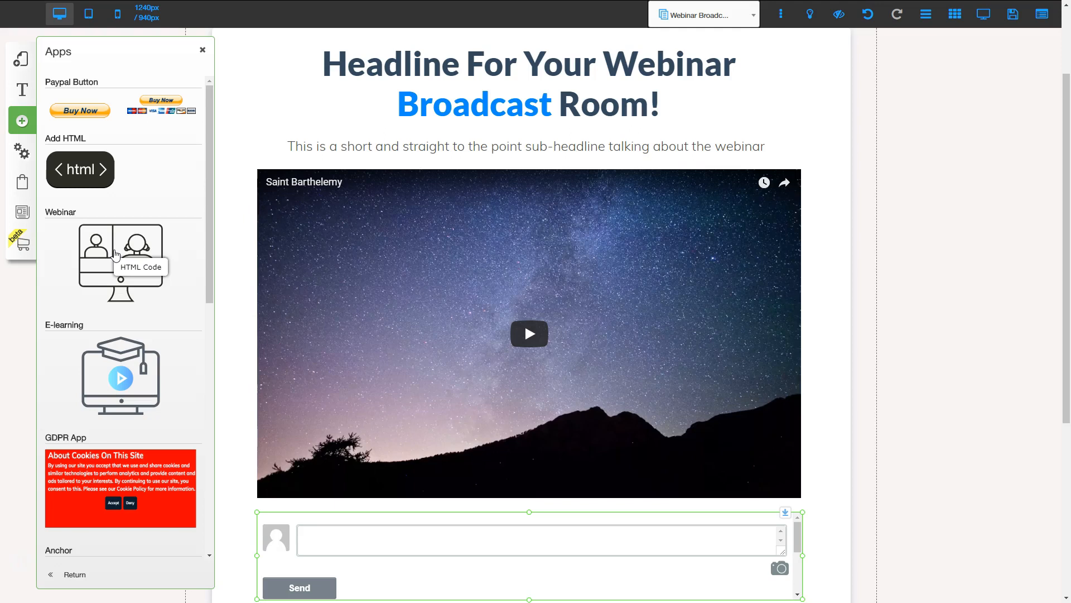
pyautogui.moveTo(115, 254); pyautogui.dragTo(533, 512)
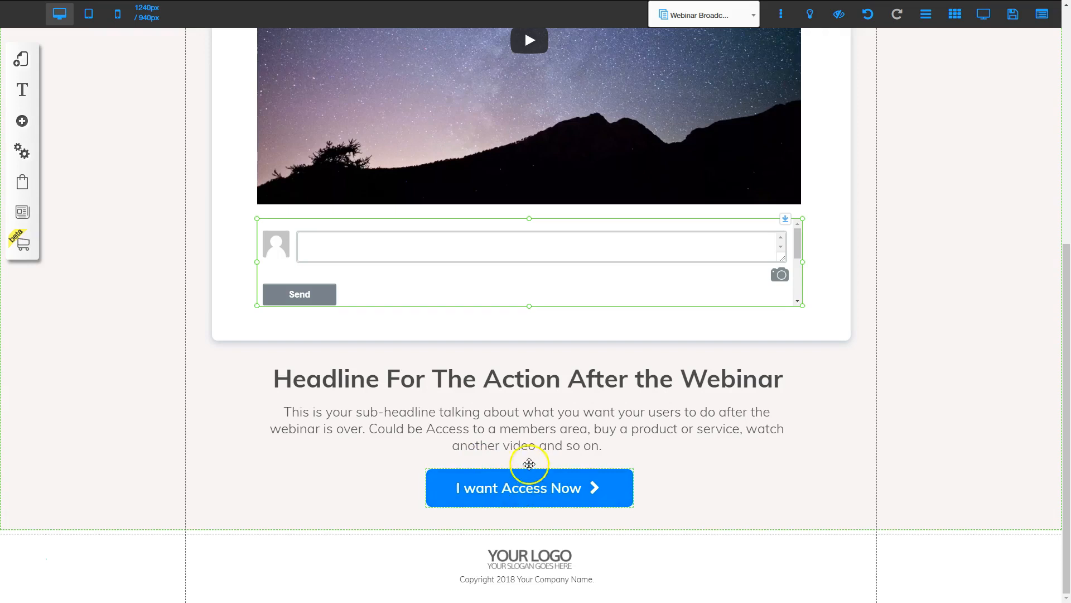
# Review the action settings of the "I want Access Now" button below the webinar section.
pyautogui.click(512, 484)
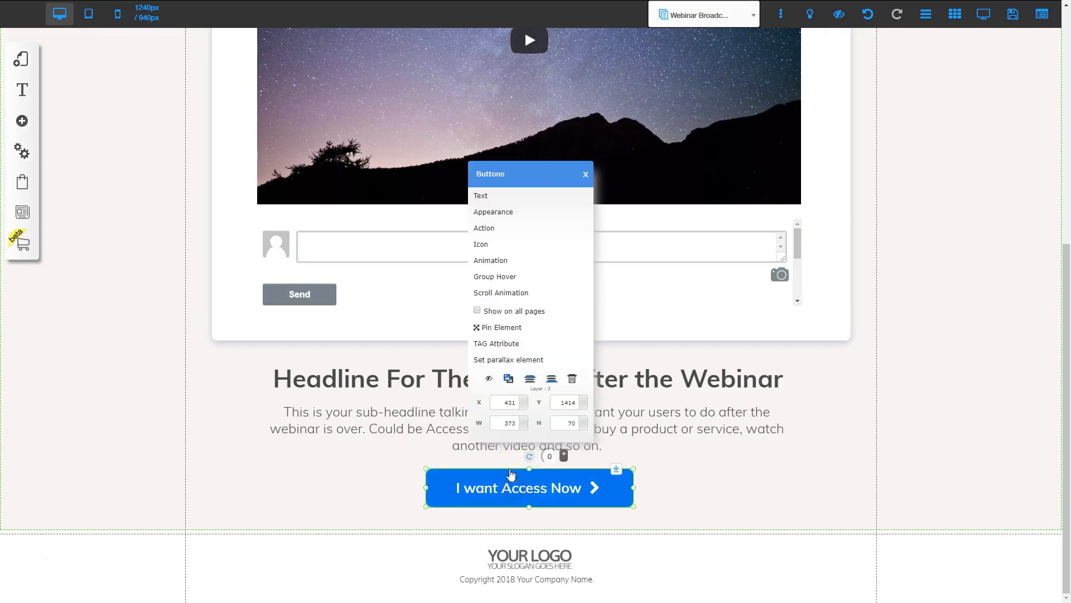
pyautogui.click(484, 229)
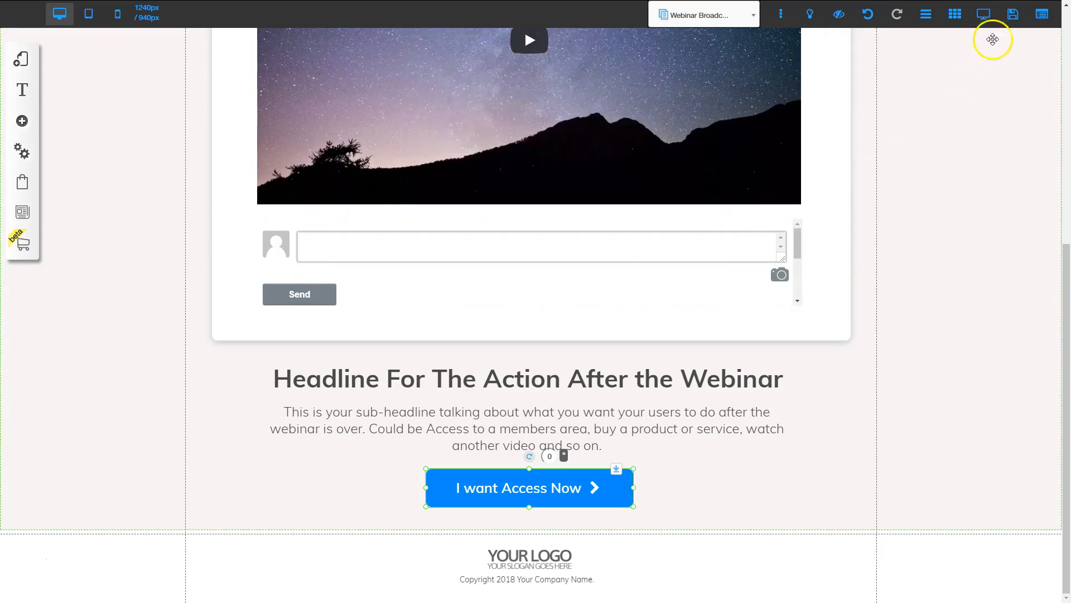
# Save the changes to the Webinar Broadcast page and open the Webinar Replay page of the Webinar Funnel layout.
pyautogui.click(1012, 13)
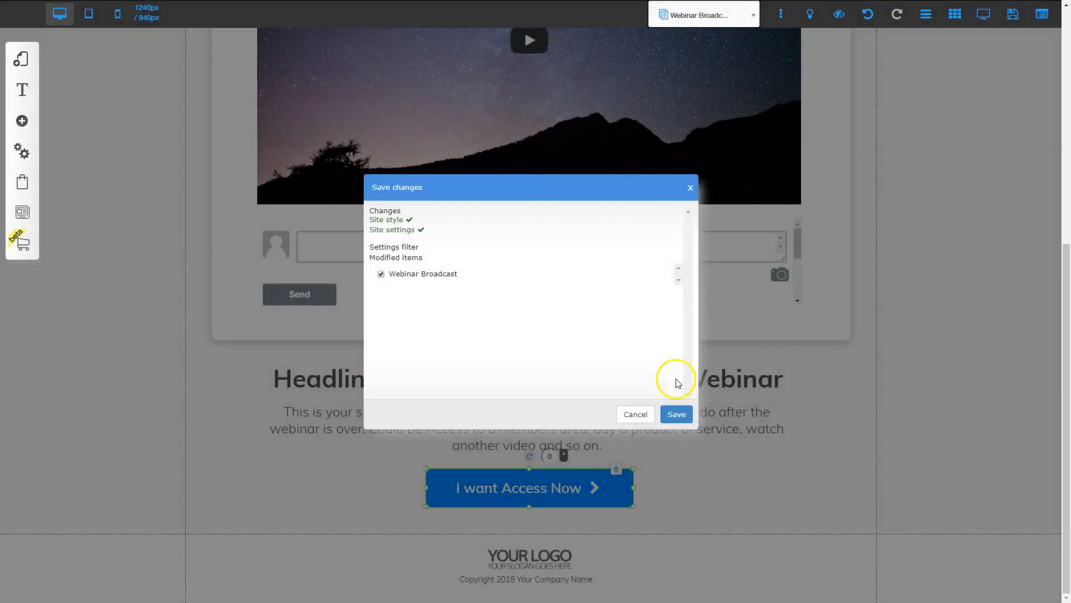
pyautogui.click(676, 415)
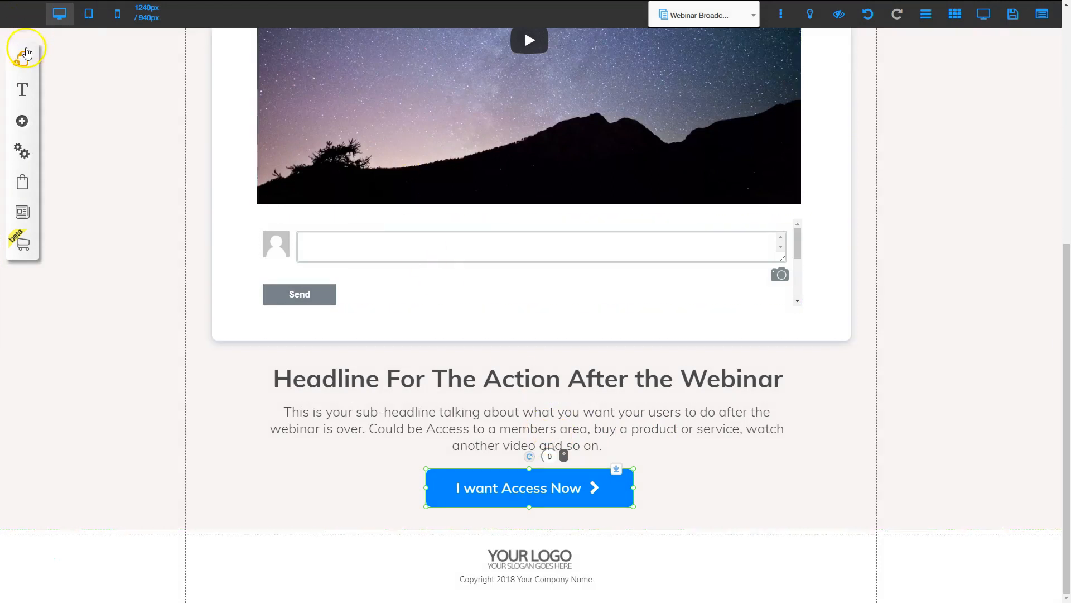
pyautogui.click(22, 58)
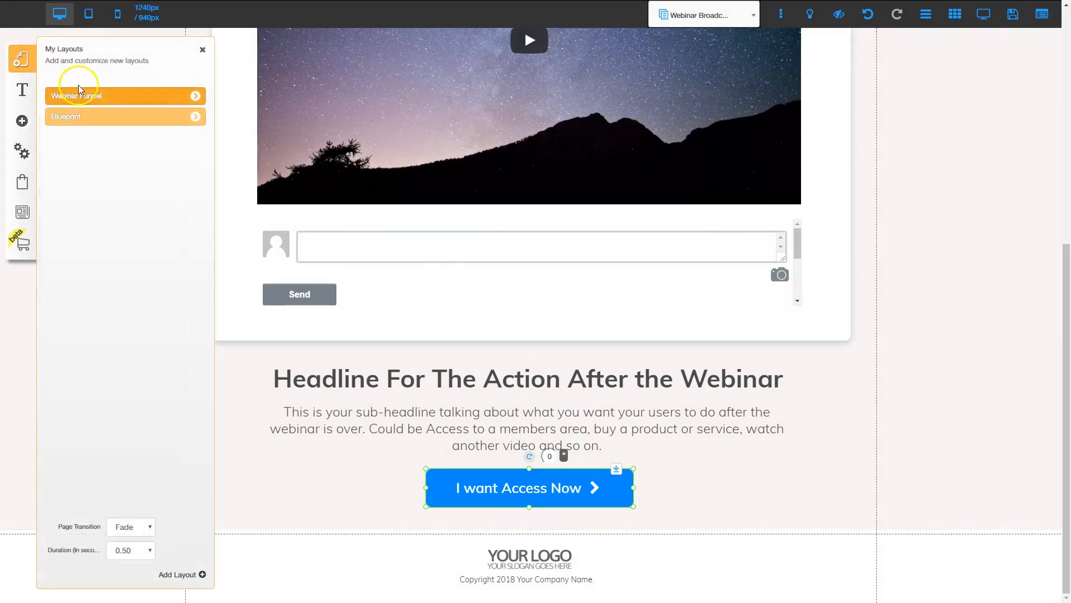
pyautogui.click(194, 96)
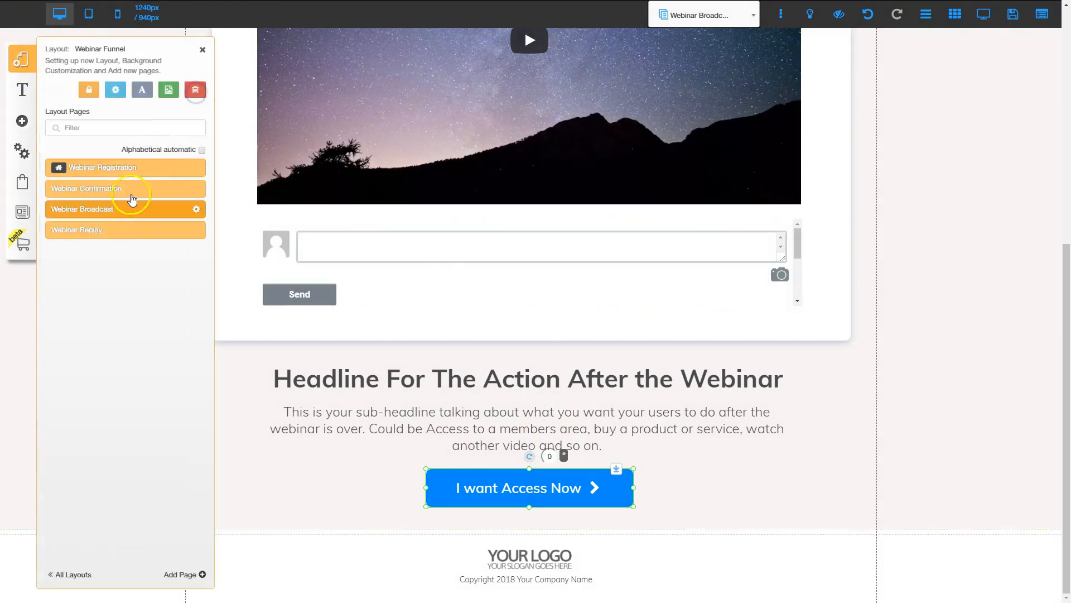
pyautogui.click(110, 231)
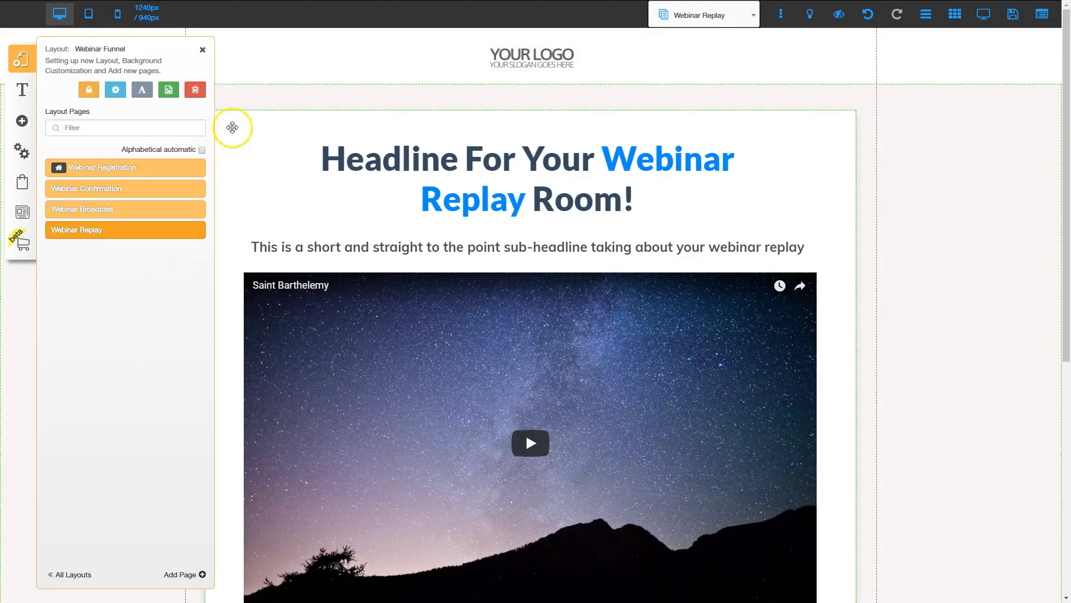
pyautogui.click(203, 49)
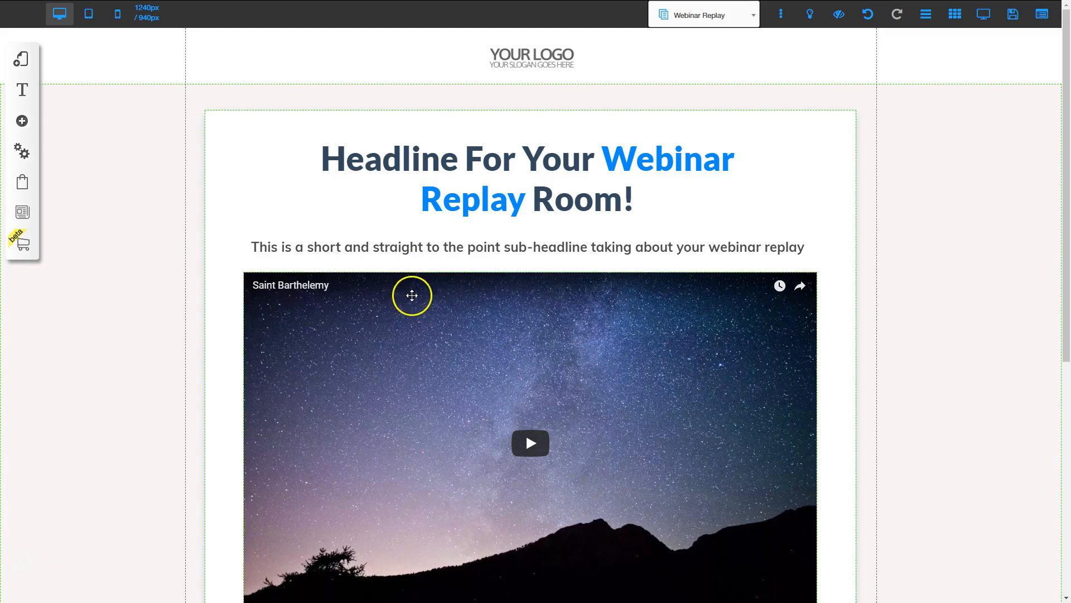
# Review the replay page's video, comment box and closing section, including the link action options of the "I want Access Now" button.
pyautogui.scroll(-3, 581, 487)
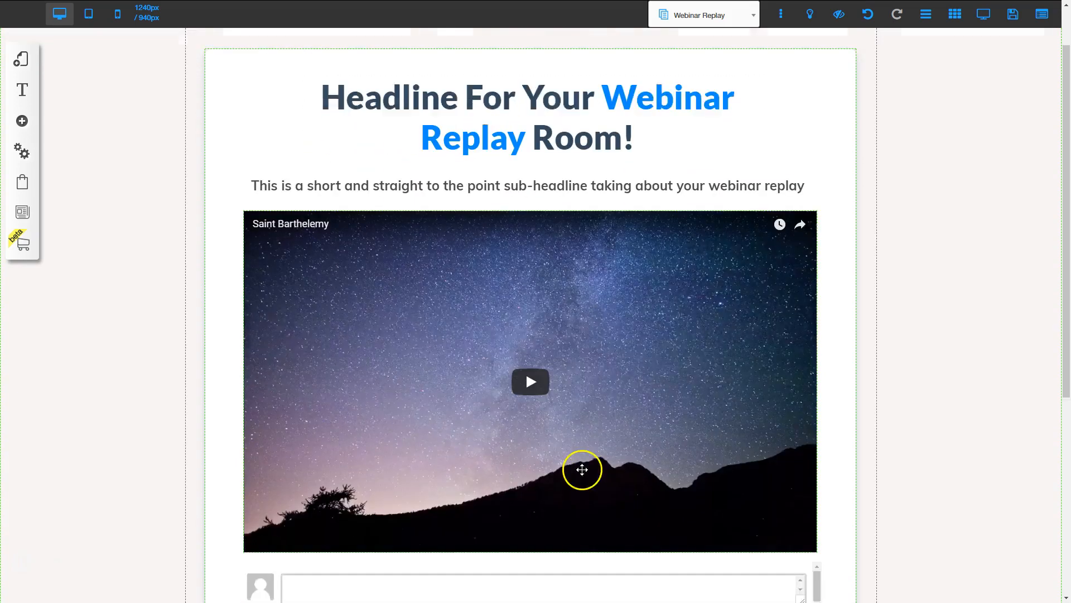
pyautogui.scroll(-3, 588, 416)
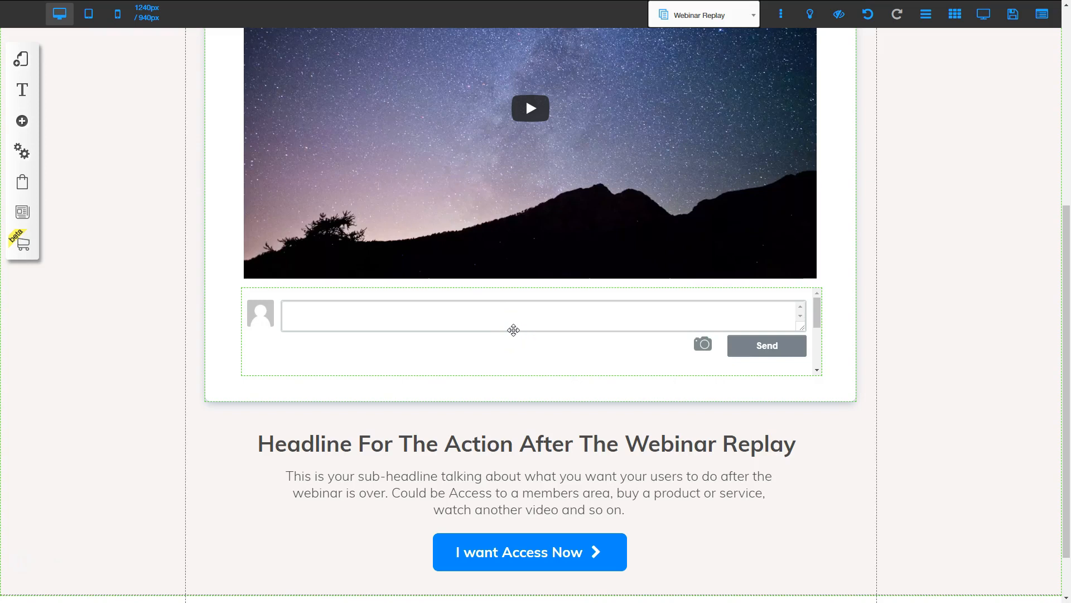
pyautogui.scroll(-1, 519, 387)
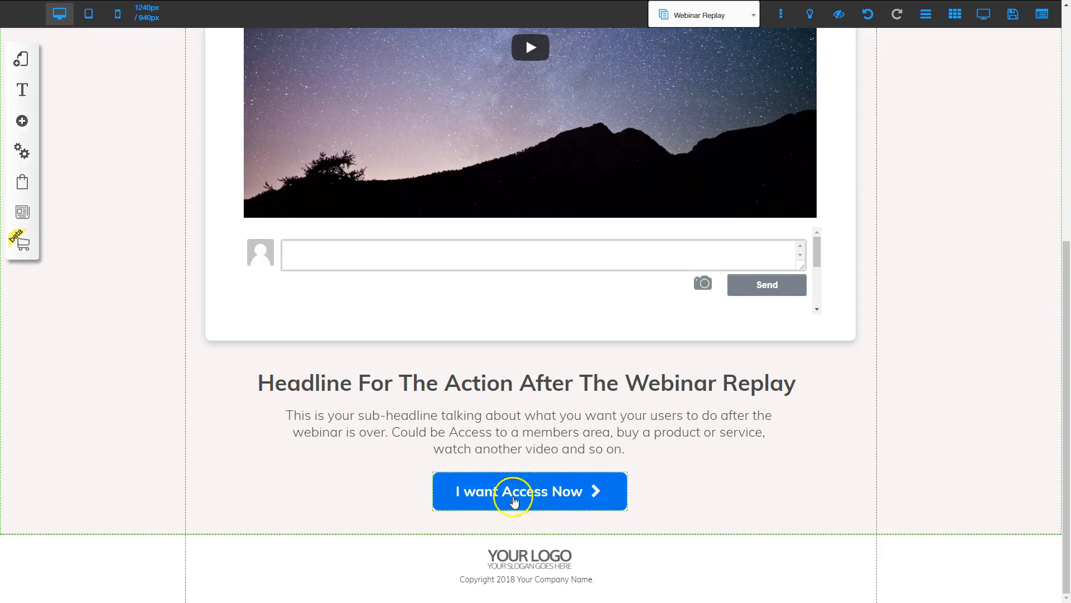
pyautogui.click(525, 495)
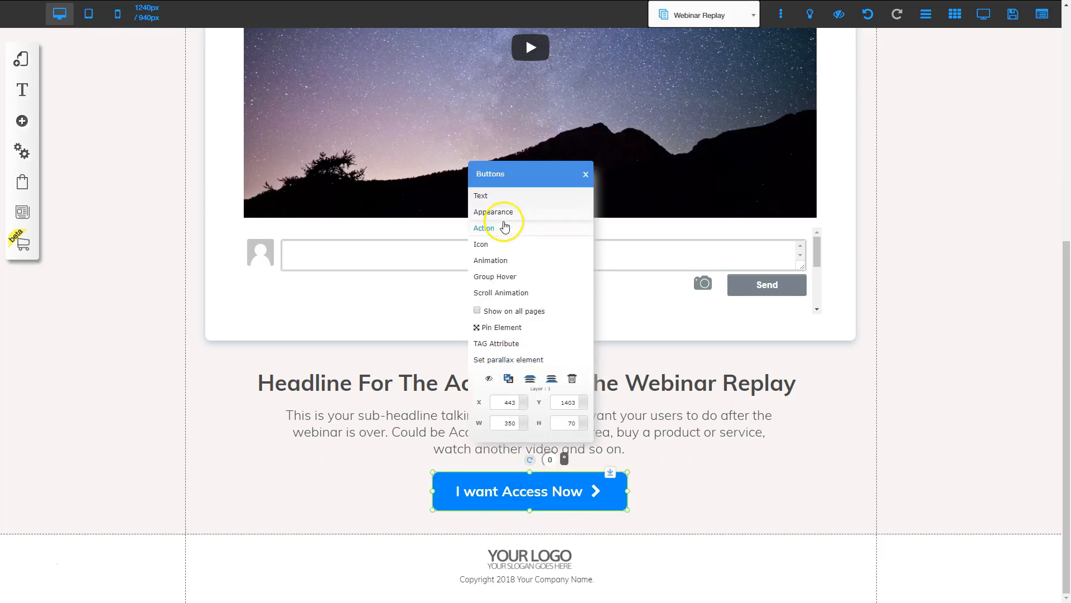
pyautogui.click(484, 228)
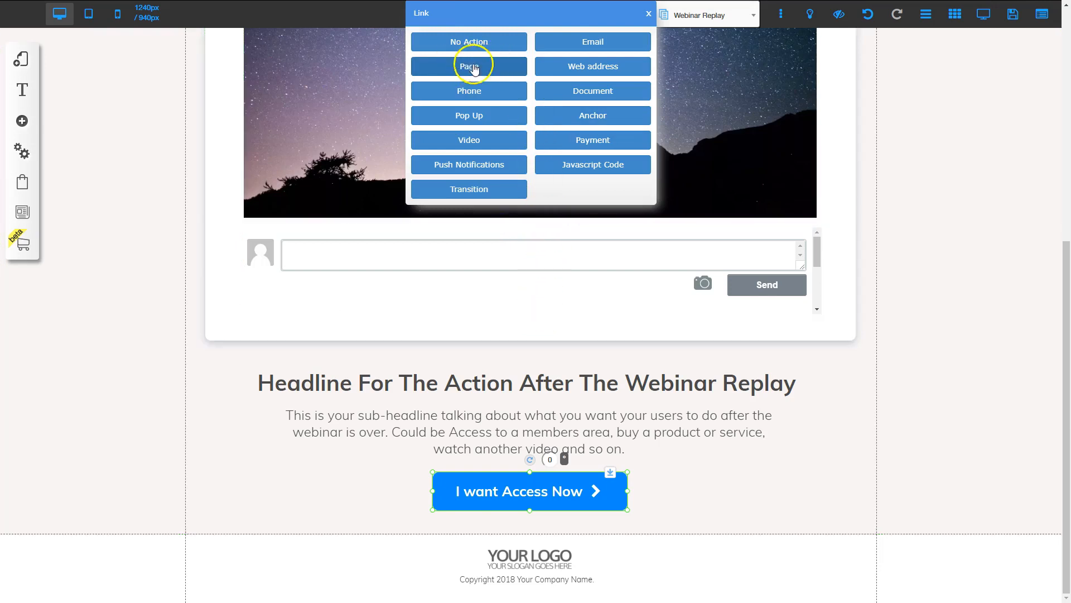
pyautogui.click(603, 73)
pyautogui.click(830, 374)
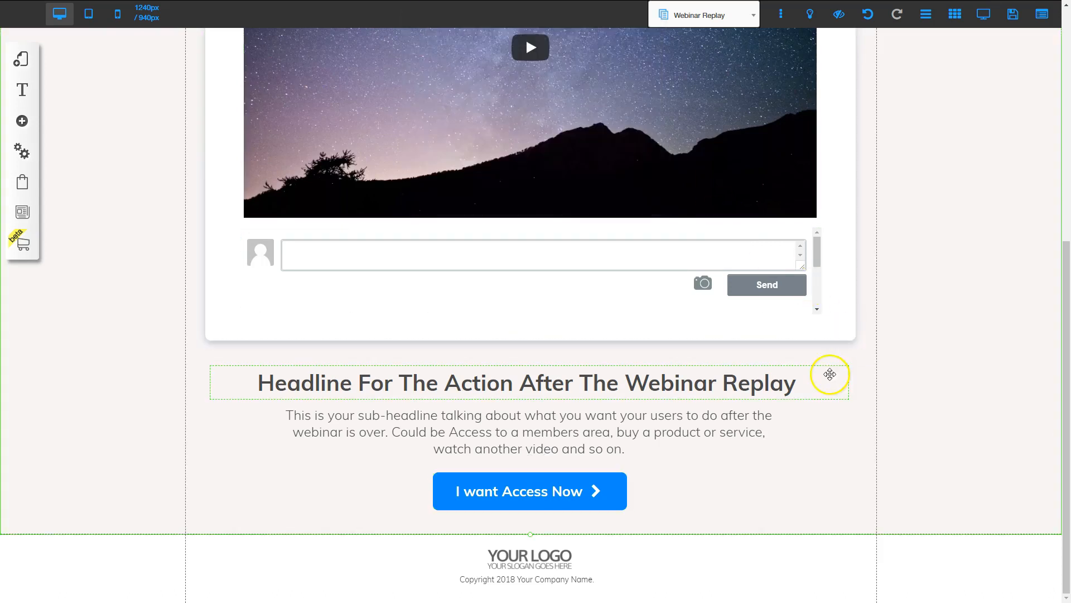